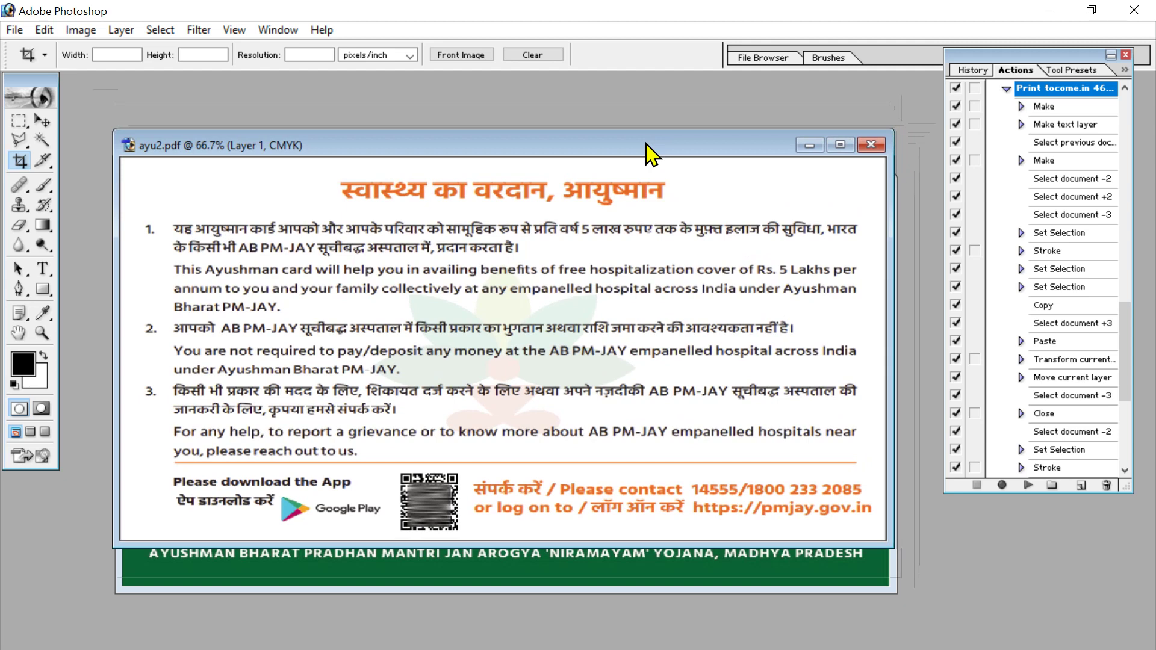
Run the recorded Print tocome.in 46 action on the open ayu 111.pdf and ayu2.pdf cards and maximize the resulting document.
{"action": "left_click_drag", "start_coordinate": [646, 143], "coordinate": [665, 109]}
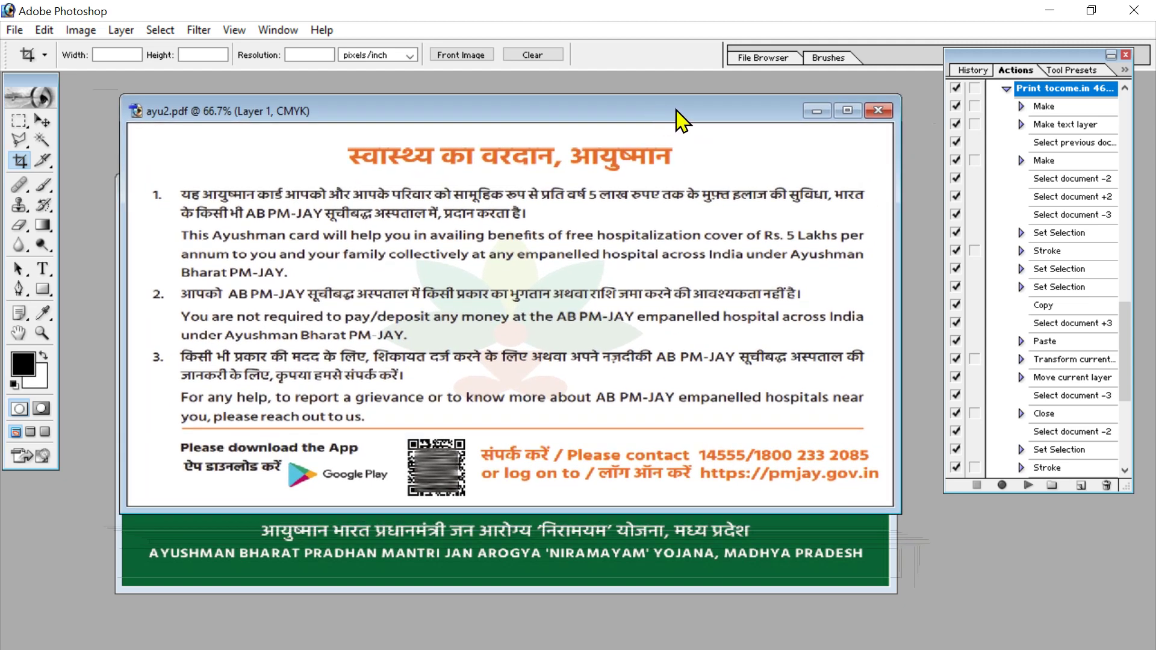
{"action": "left_click_drag", "start_coordinate": [553, 116], "coordinate": [542, 243]}
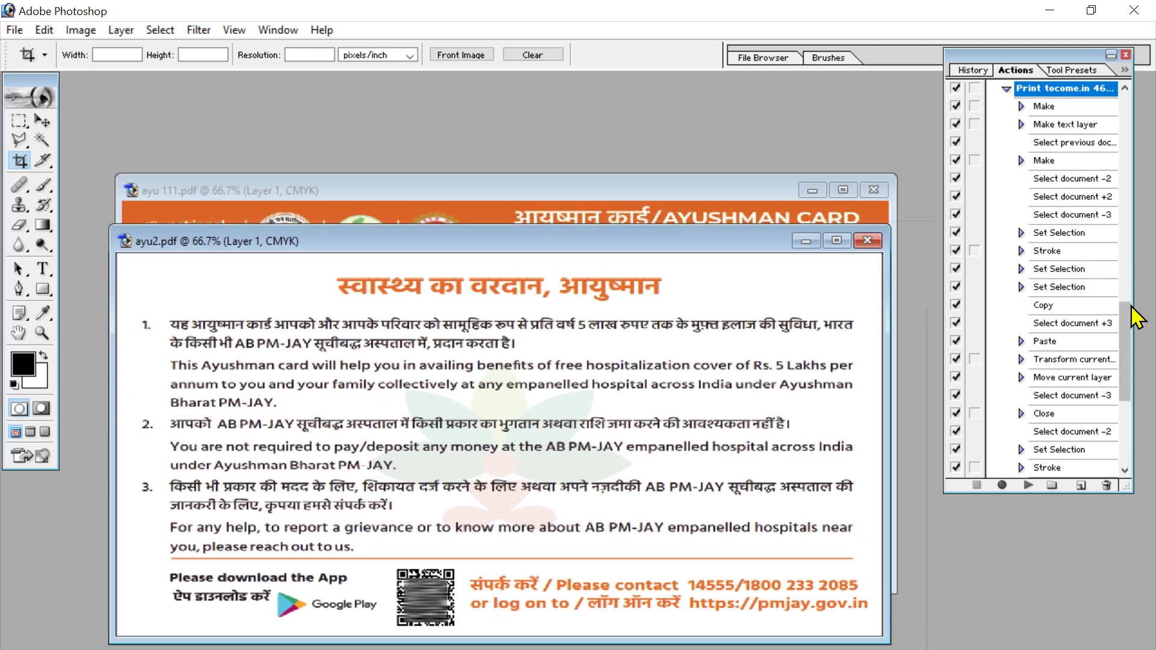
{"action": "mouse_move", "coordinate": [1128, 322]}
{"action": "left_mouse_down"}
{"action": "mouse_move", "coordinate": [1129, 247]}
{"action": "mouse_move", "coordinate": [1127, 335]}
{"action": "left_mouse_up"}
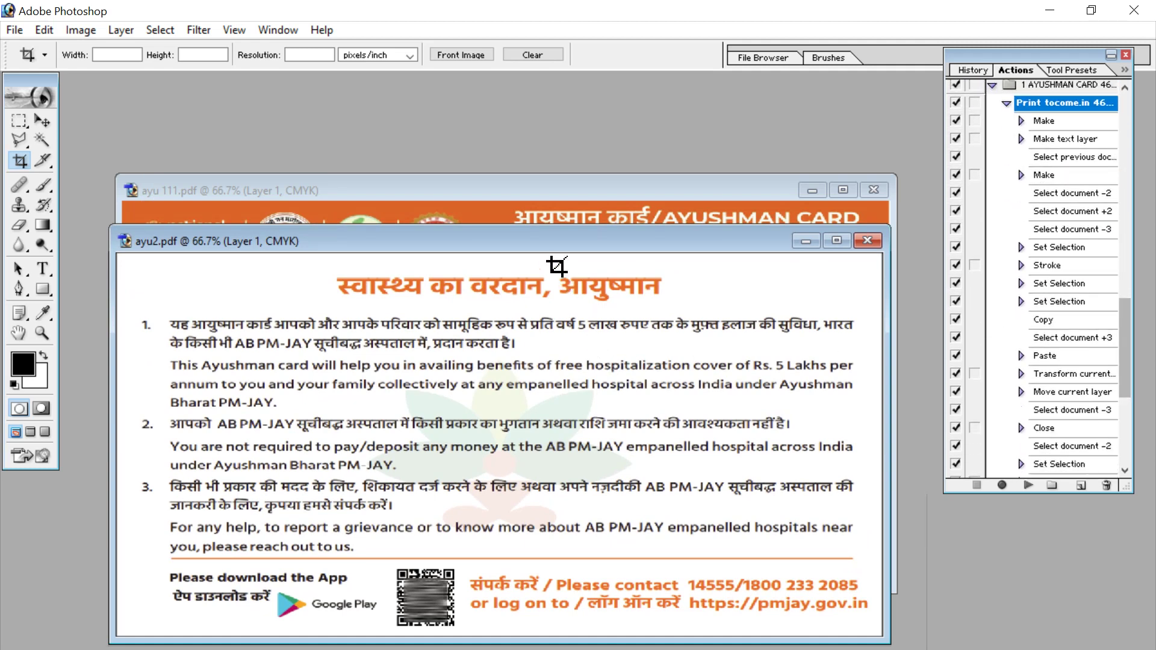
{"action": "mouse_move", "coordinate": [556, 250]}
{"action": "left_mouse_down"}
{"action": "mouse_move", "coordinate": [602, 250]}
{"action": "mouse_move", "coordinate": [550, 201]}
{"action": "mouse_move", "coordinate": [598, 271]}
{"action": "mouse_move", "coordinate": [537, 201]}
{"action": "mouse_move", "coordinate": [542, 234]}
{"action": "left_mouse_up"}
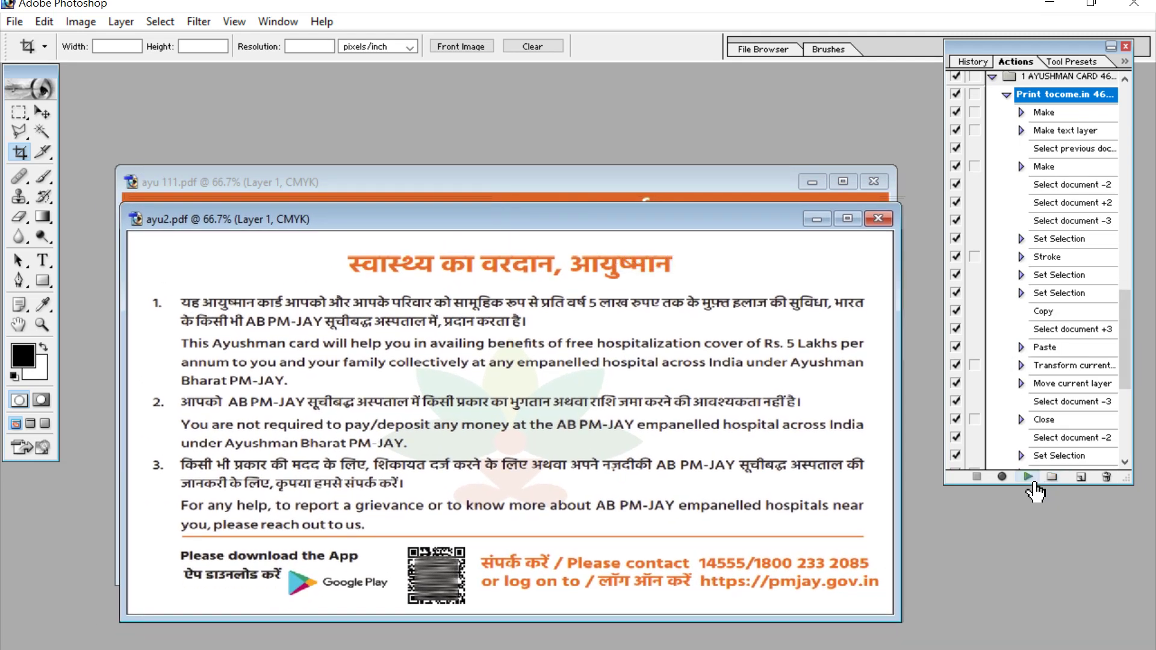
{"action": "left_click", "coordinate": [1028, 484]}
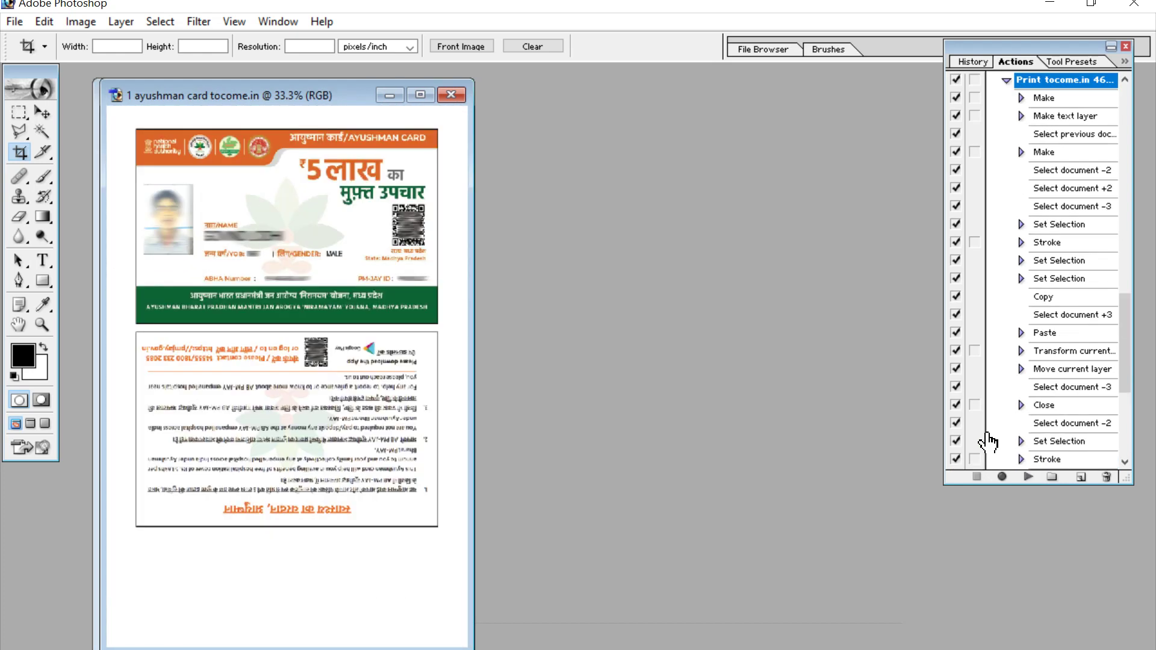
{"action": "left_click", "coordinate": [420, 104]}
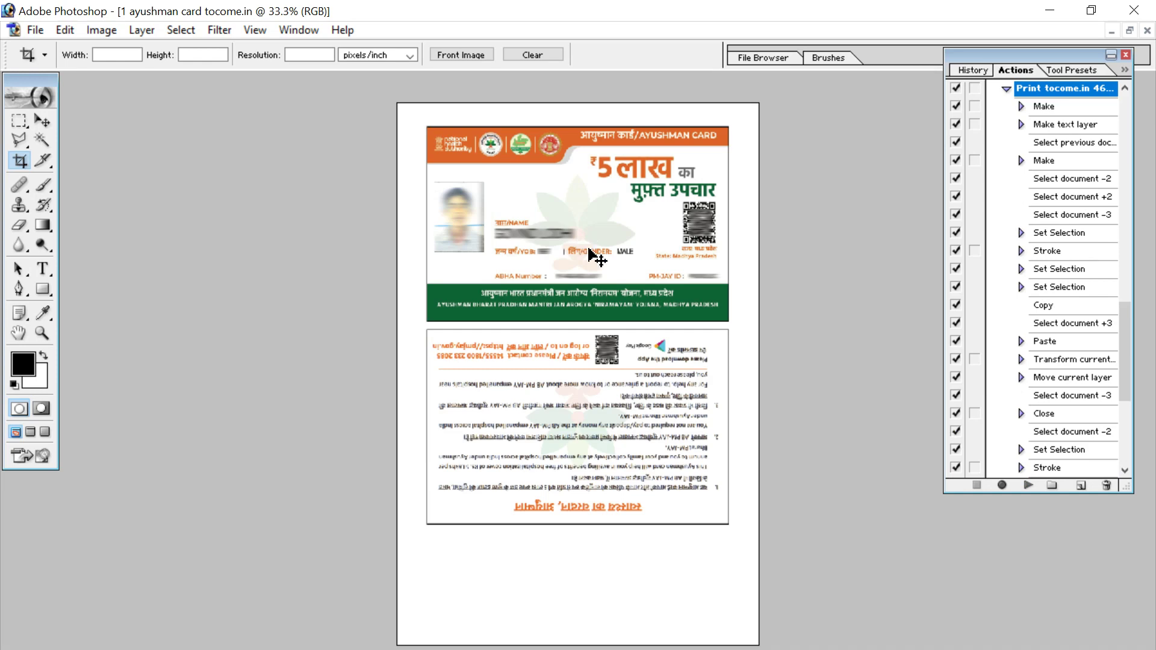
Inspect the generated Ayushman card print page and close it without saving changes.
{"action": "key", "text": "ctrl+plus"}
{"action": "key", "text": "ctrl+minus"}
{"action": "key", "text": "ctrl+w"}
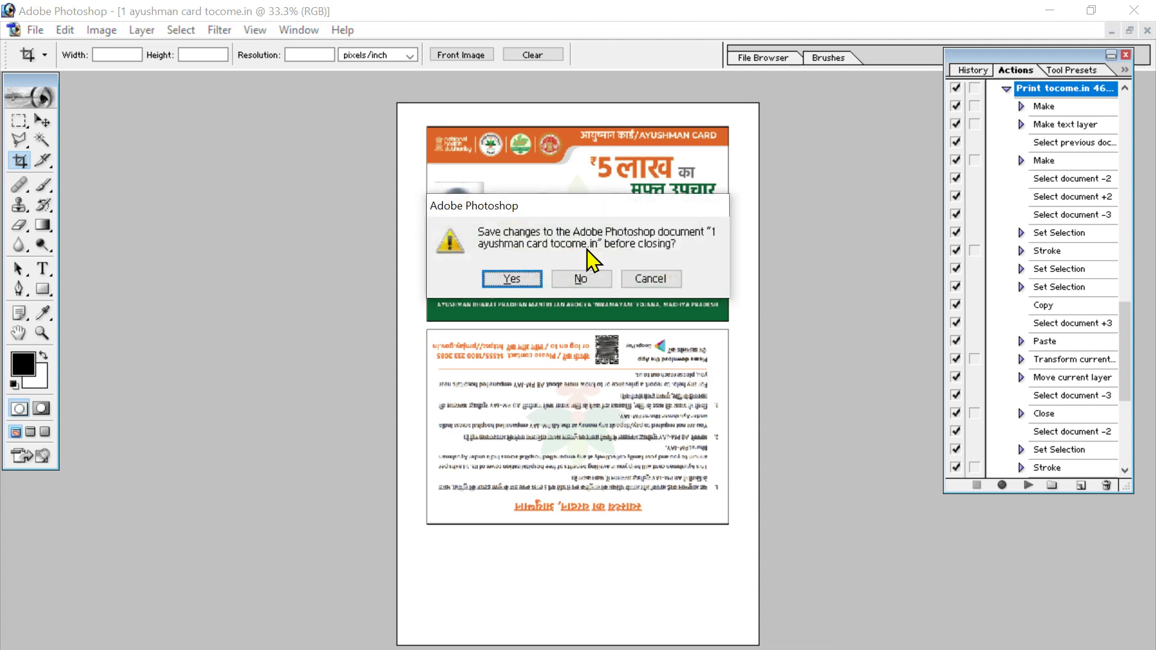
{"action": "left_click", "coordinate": [581, 279]}
{"action": "left_click", "coordinate": [575, 283]}
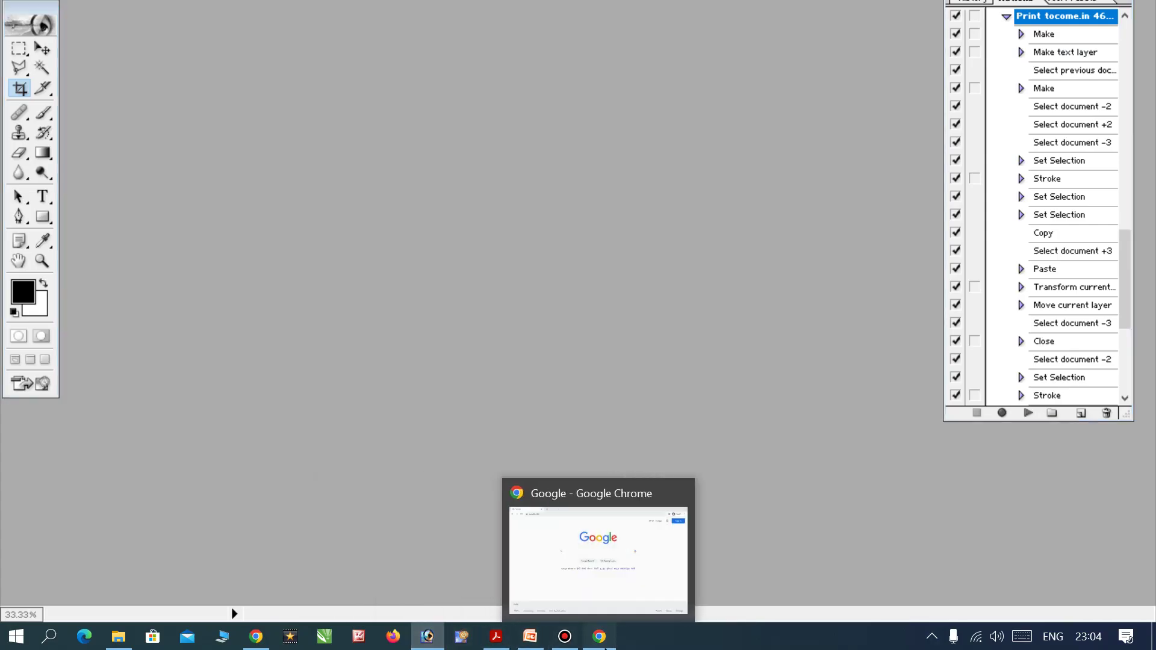
Switch to Google Chrome and open the website tocome.in.
{"action": "left_click", "coordinate": [596, 637]}
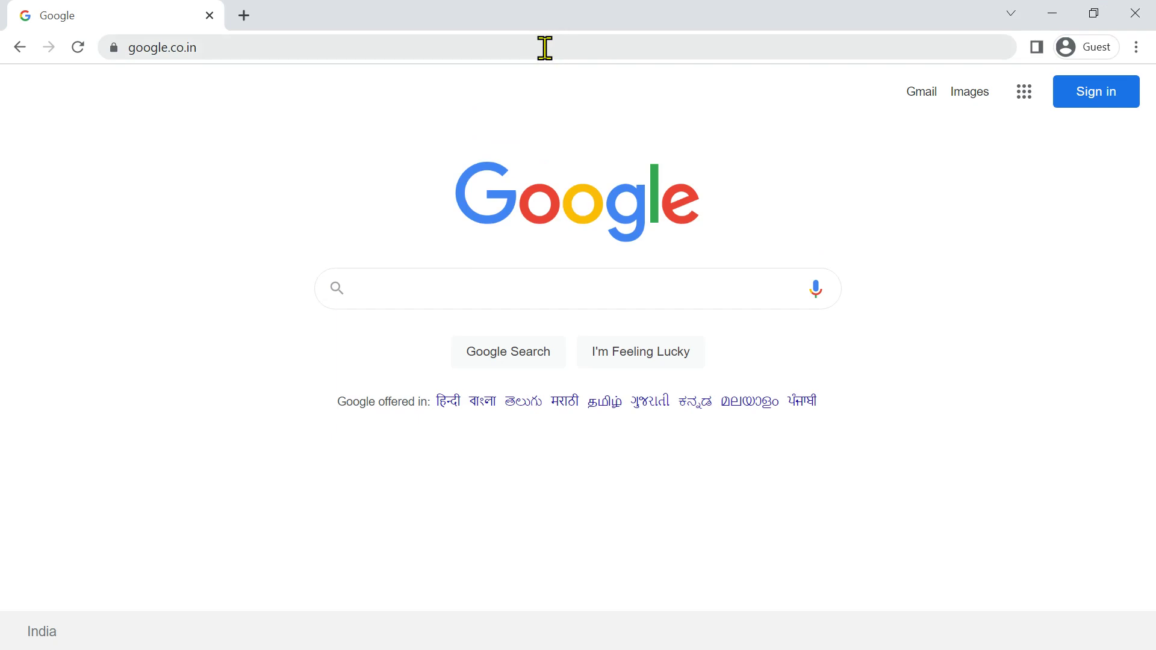
{"action": "left_click", "coordinate": [545, 47]}
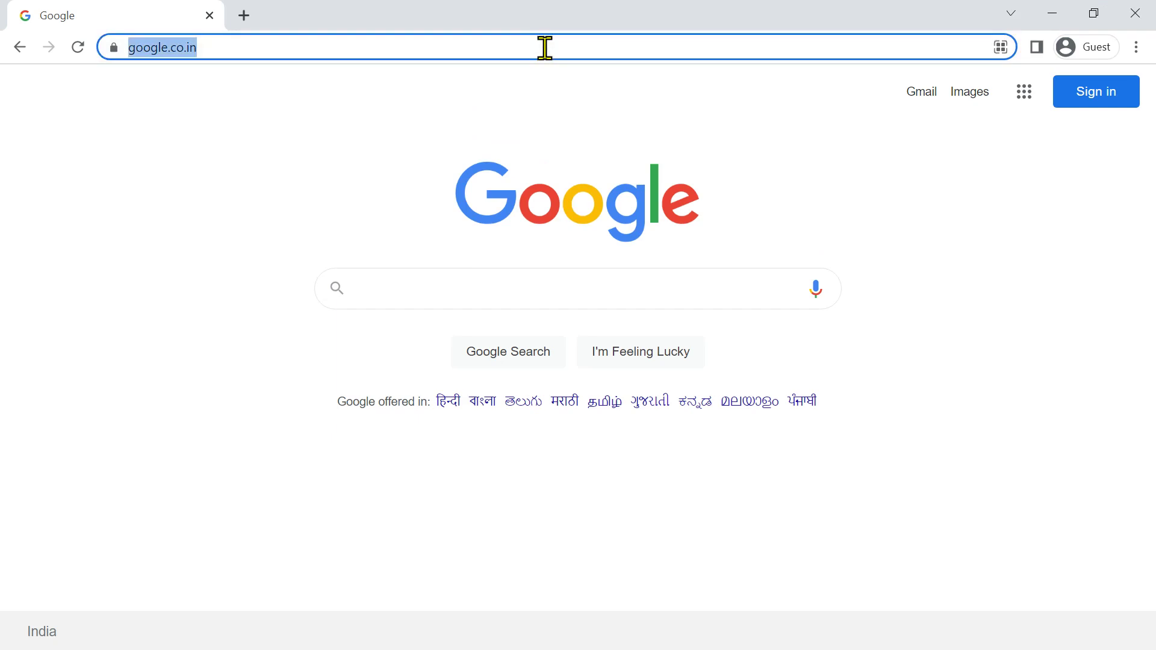
{"action": "type", "text": "to"}
{"action": "left_click", "coordinate": [835, 435]}
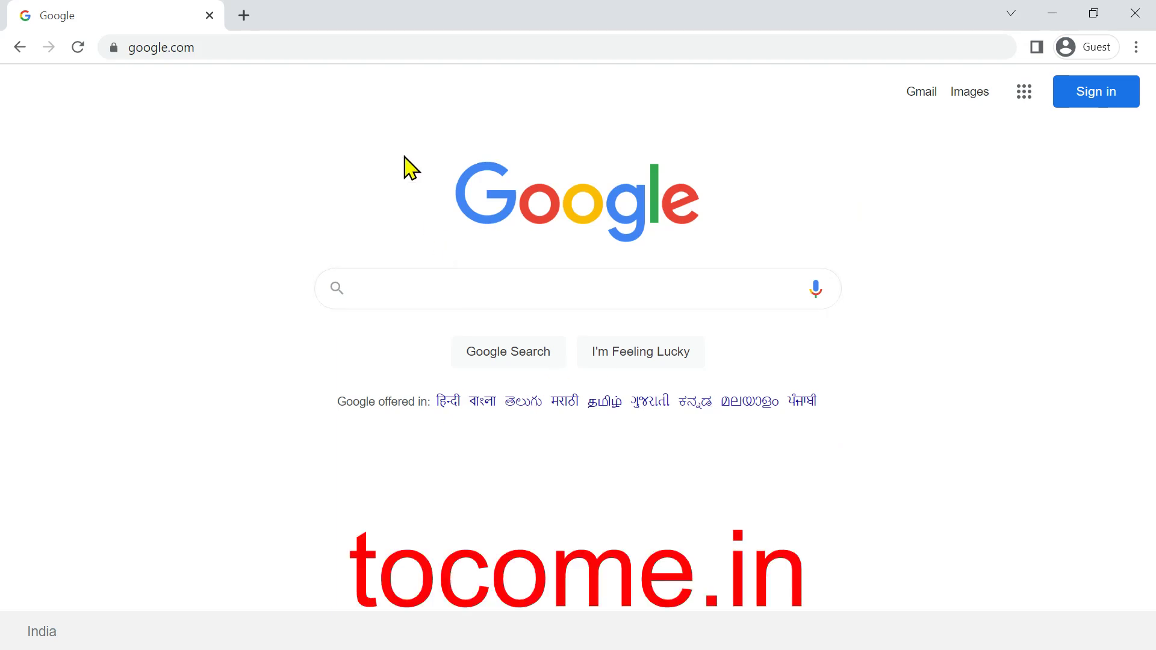
{"action": "left_click", "coordinate": [380, 47]}
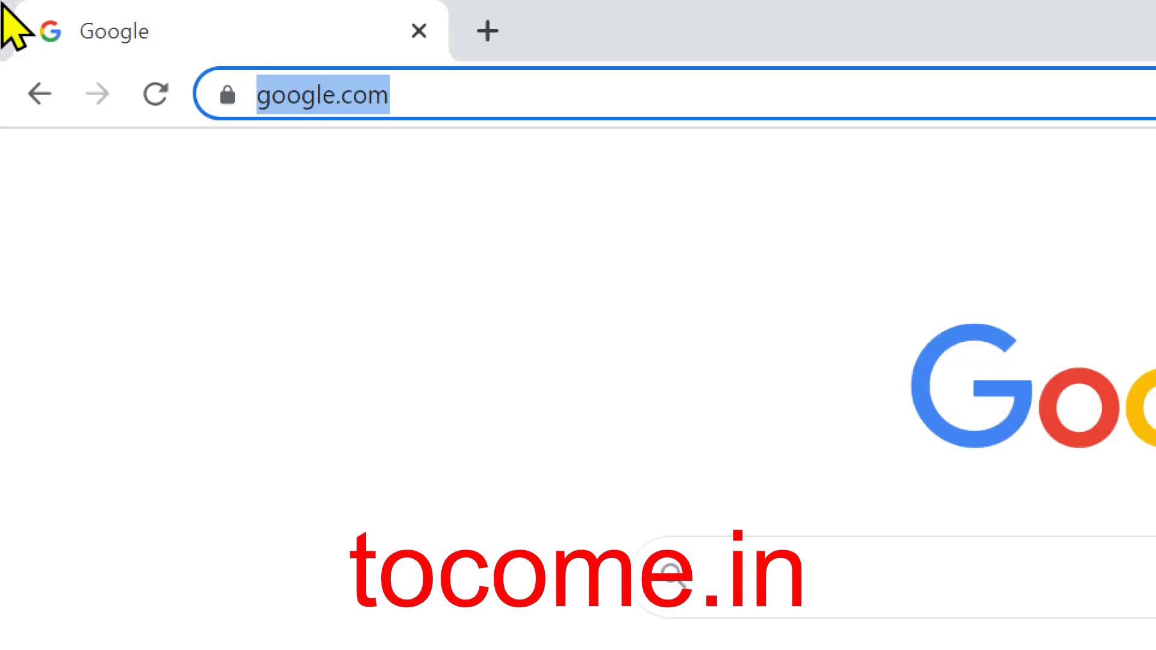
{"action": "type", "text": "tocome.in"}
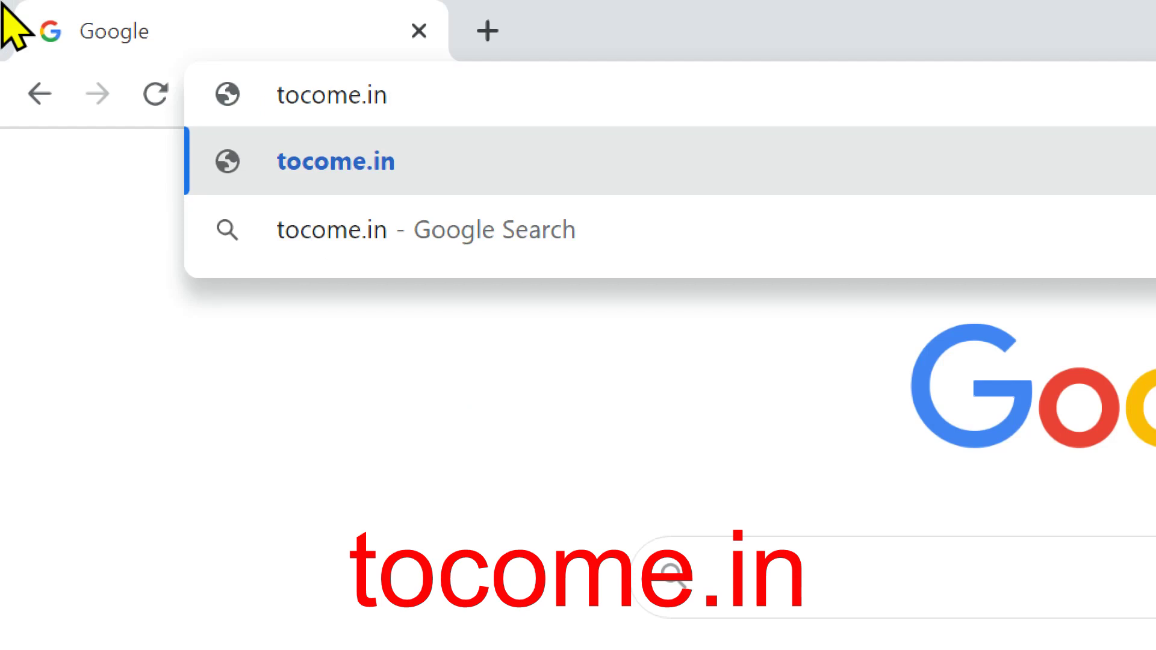
{"action": "key", "text": "Return"}
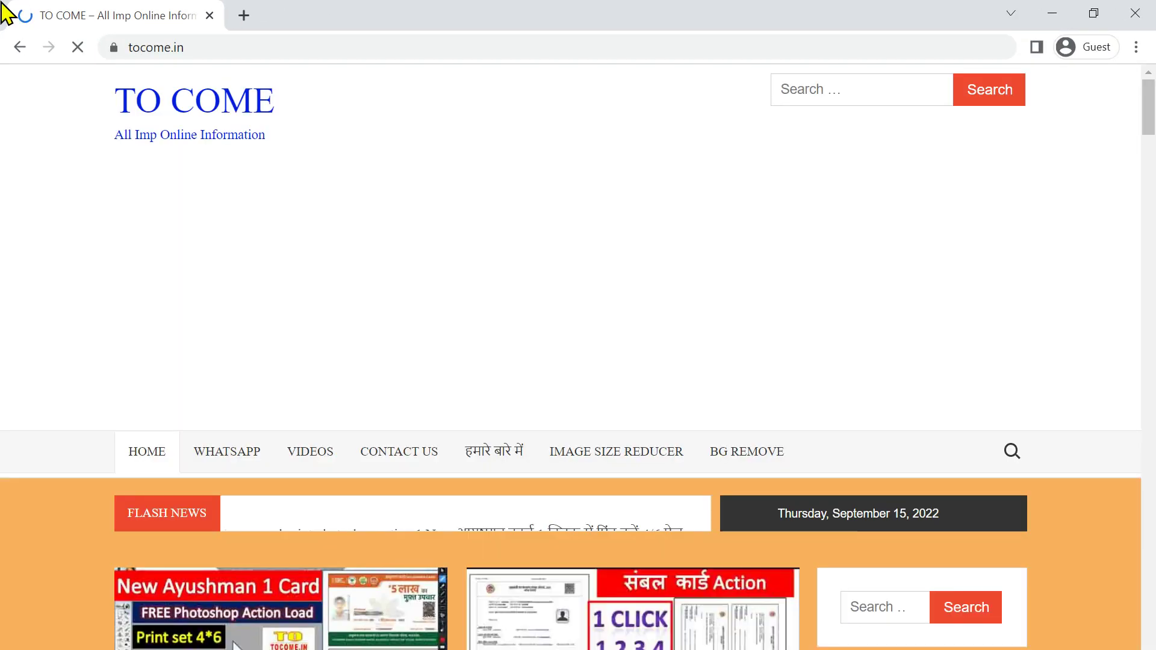
Search the site for "new ayushman".
{"action": "scroll", "coordinate": [289, 445], "scroll_direction": "down", "scroll_amount": 4}
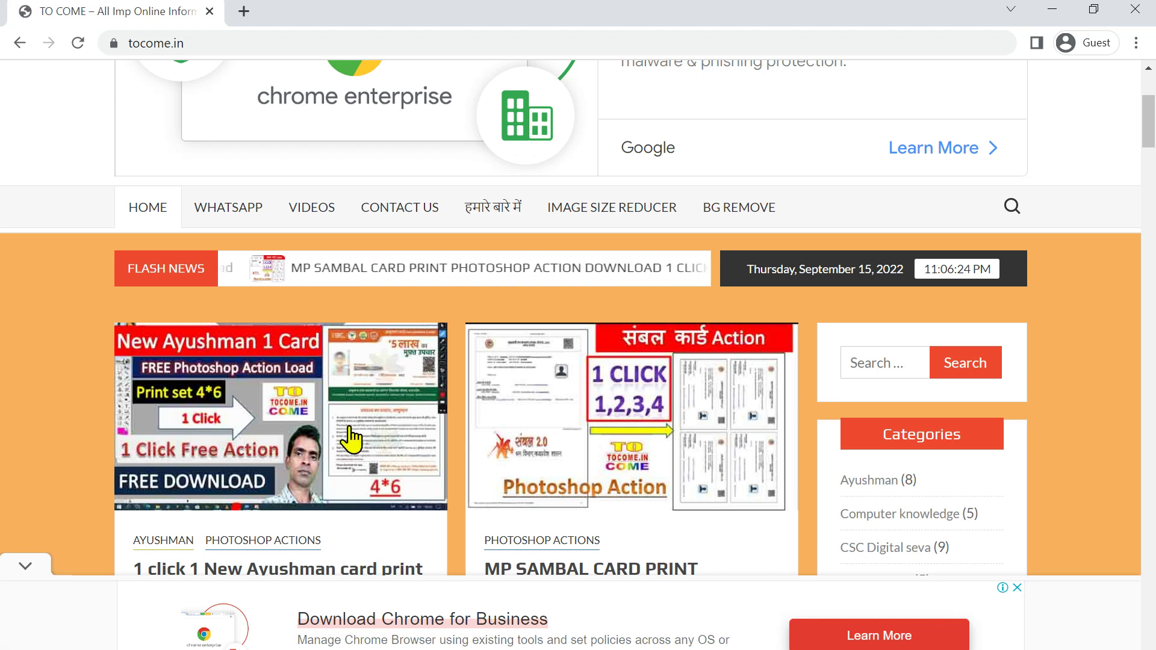
{"action": "scroll", "coordinate": [1014, 181], "scroll_direction": "up", "scroll_amount": 4}
{"action": "left_click", "coordinate": [837, 95]}
{"action": "type", "text": "new ayush,m"}
{"action": "key", "text": "BackSpace"}
{"action": "key", "text": "BackSpace"}
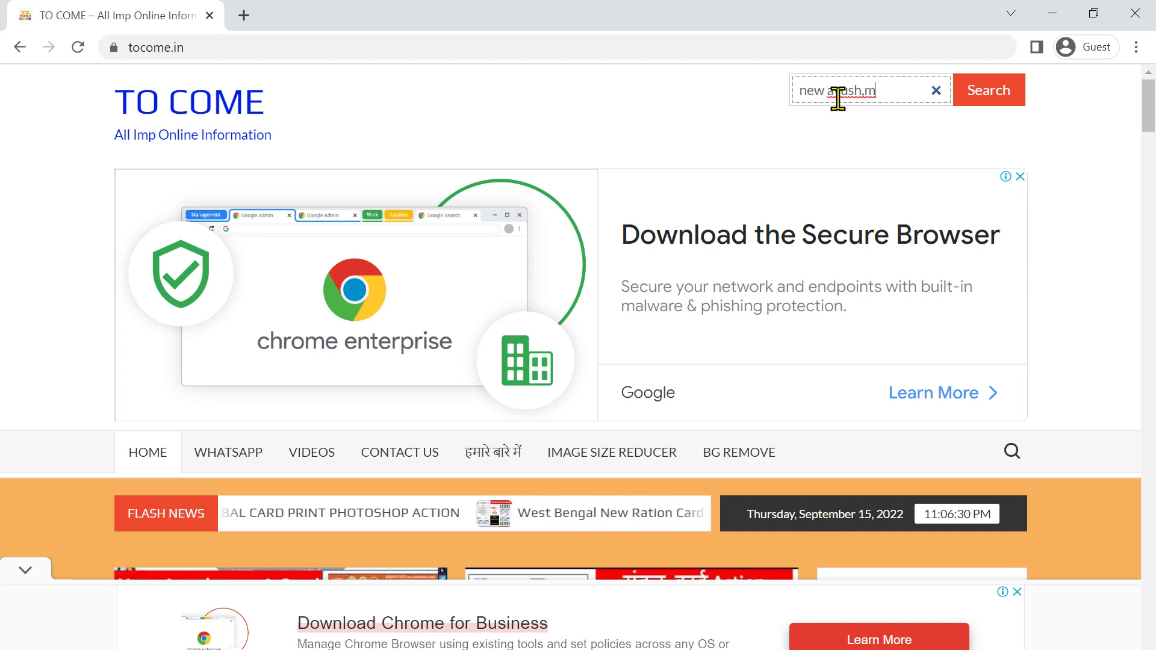
{"action": "type", "text": "man"}
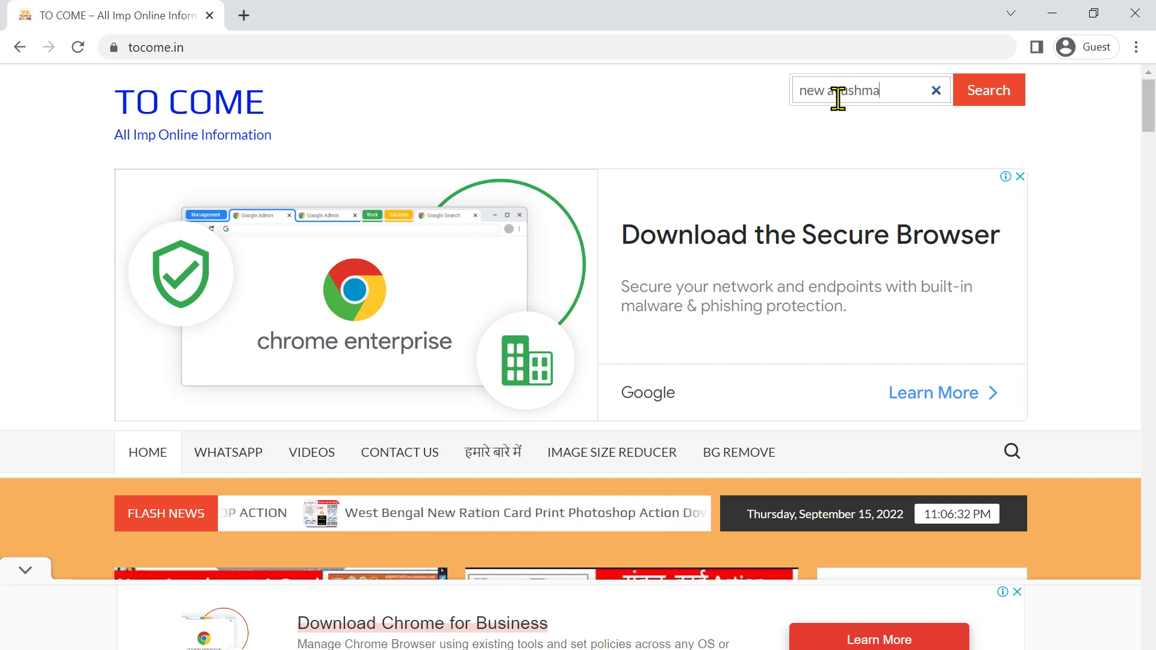
{"action": "left_click", "coordinate": [1000, 105]}
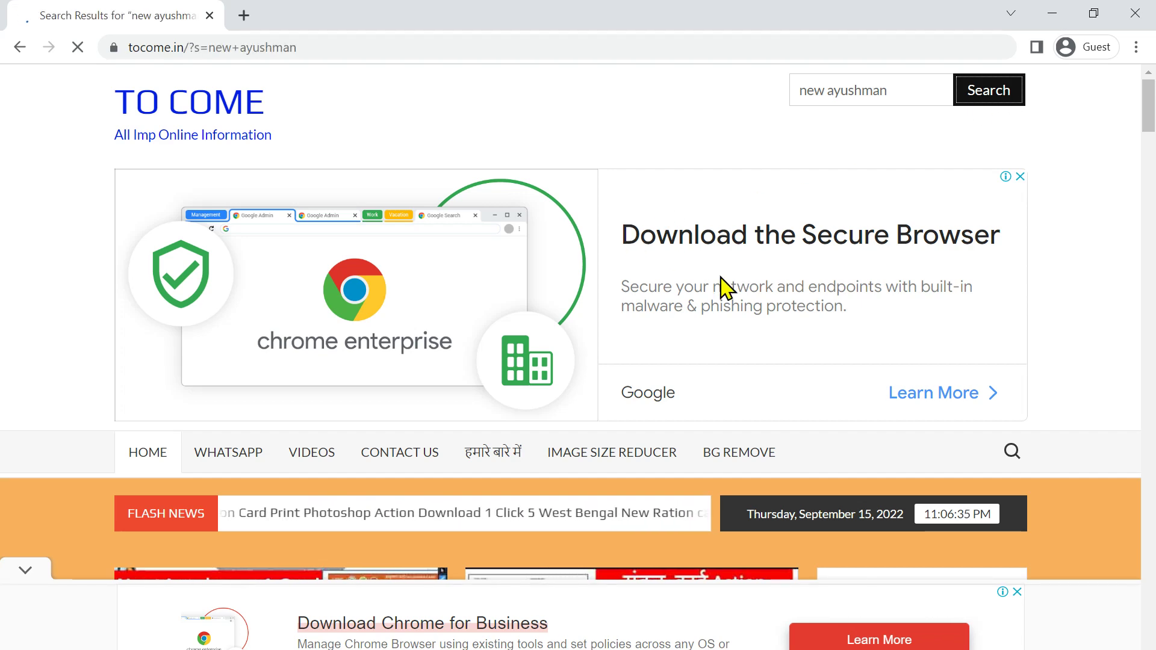
Open the search result about the 1 click 1 New Ayushman card print Photoshop action, dismissing the ad.
{"action": "scroll", "coordinate": [421, 485], "scroll_direction": "down", "scroll_amount": 4}
{"action": "scroll", "coordinate": [250, 304], "scroll_direction": "down", "scroll_amount": 8}
{"action": "scroll", "coordinate": [247, 325], "scroll_direction": "up", "scroll_amount": 8}
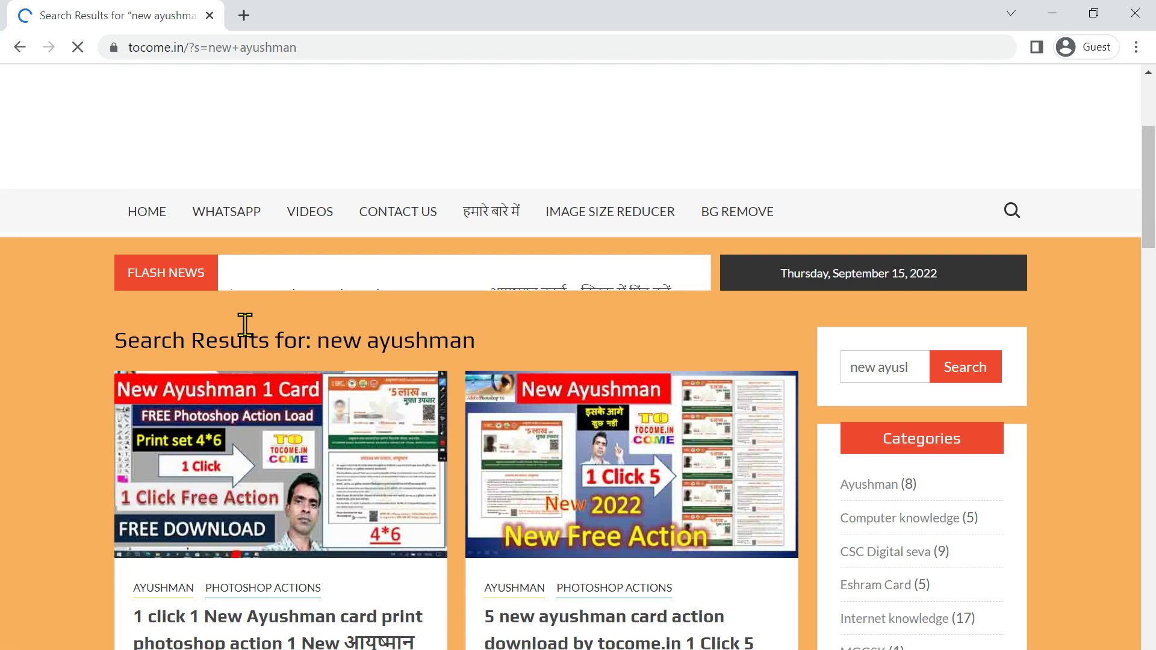
{"action": "scroll", "coordinate": [252, 355], "scroll_direction": "down", "scroll_amount": 4}
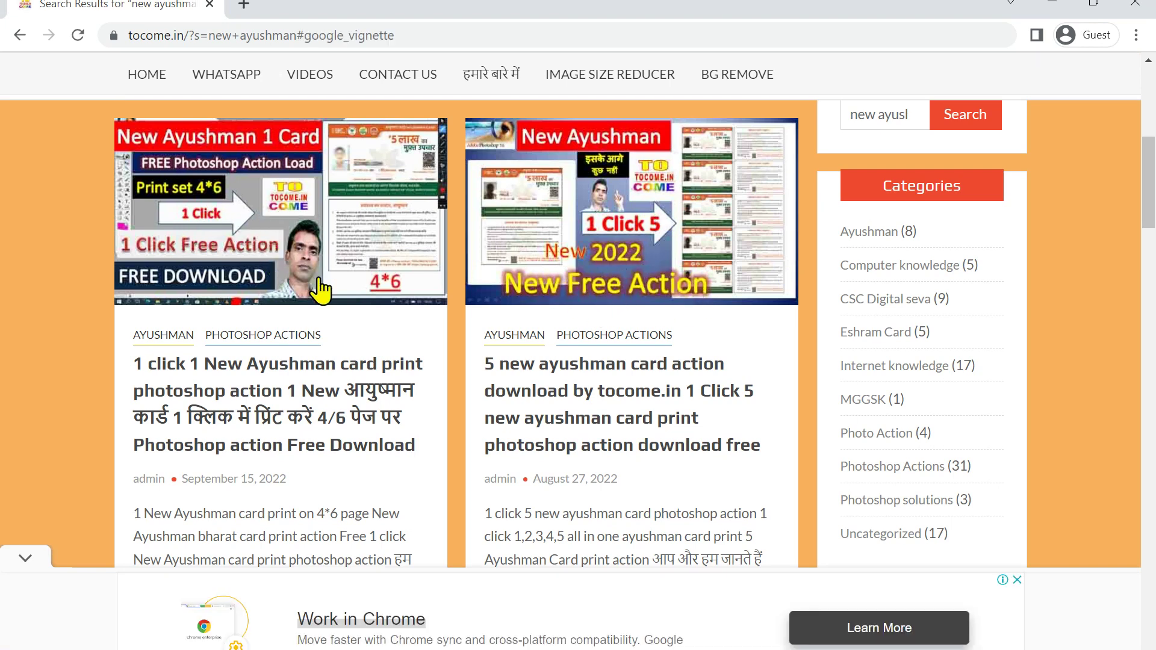
{"action": "left_click", "coordinate": [607, 183]}
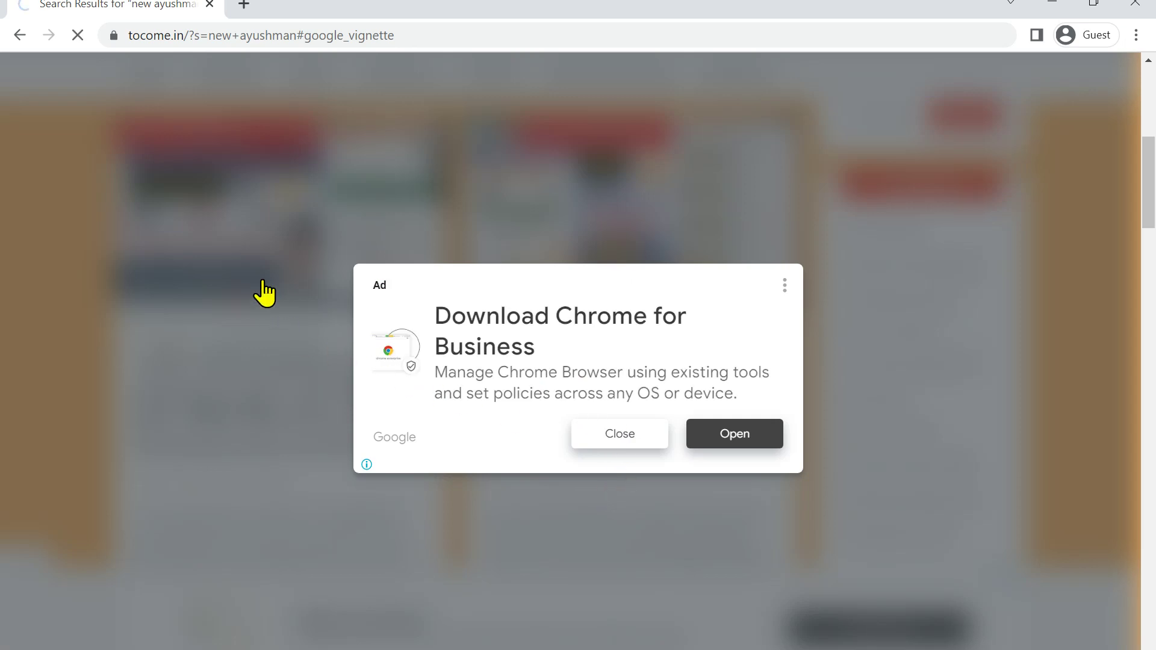
{"action": "left_click", "coordinate": [340, 253]}
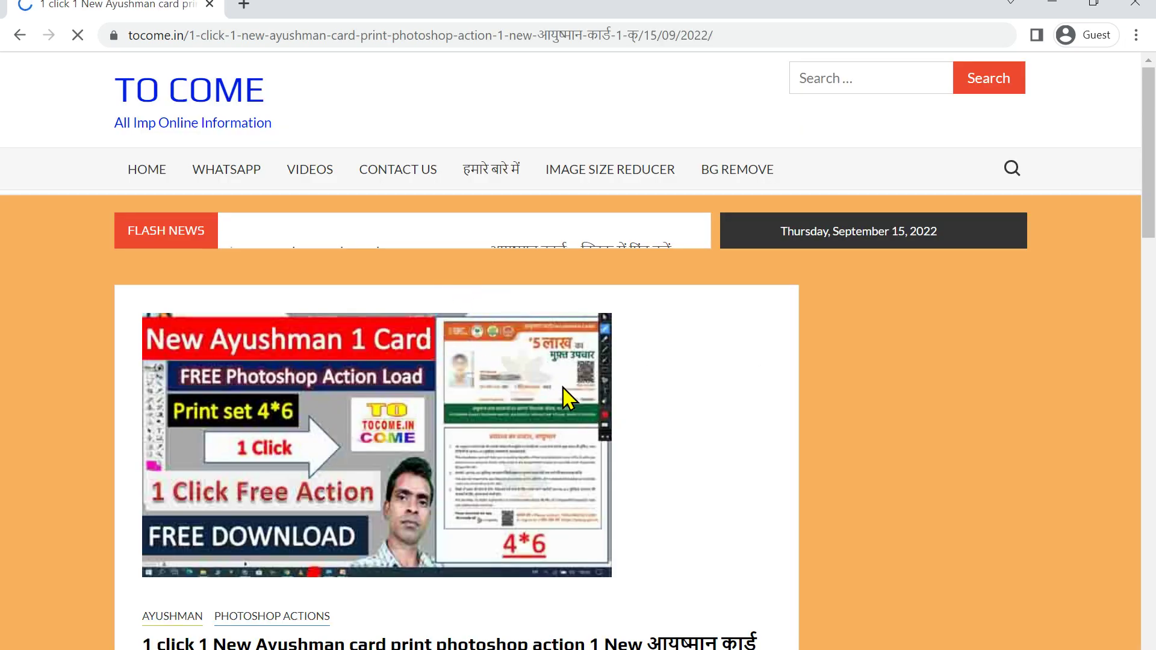
Read the post's description of the 4*6 page card print action down to its download section.
{"action": "scroll", "coordinate": [385, 313], "scroll_direction": "down", "scroll_amount": 4}
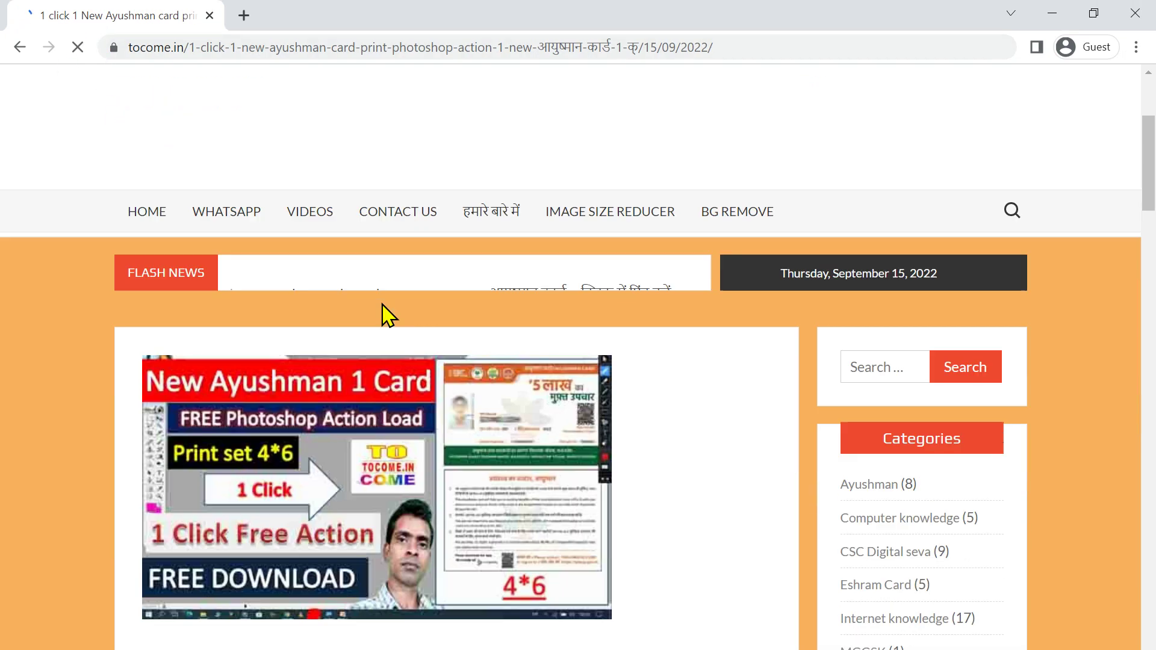
{"action": "scroll", "coordinate": [422, 452], "scroll_direction": "down", "scroll_amount": 4}
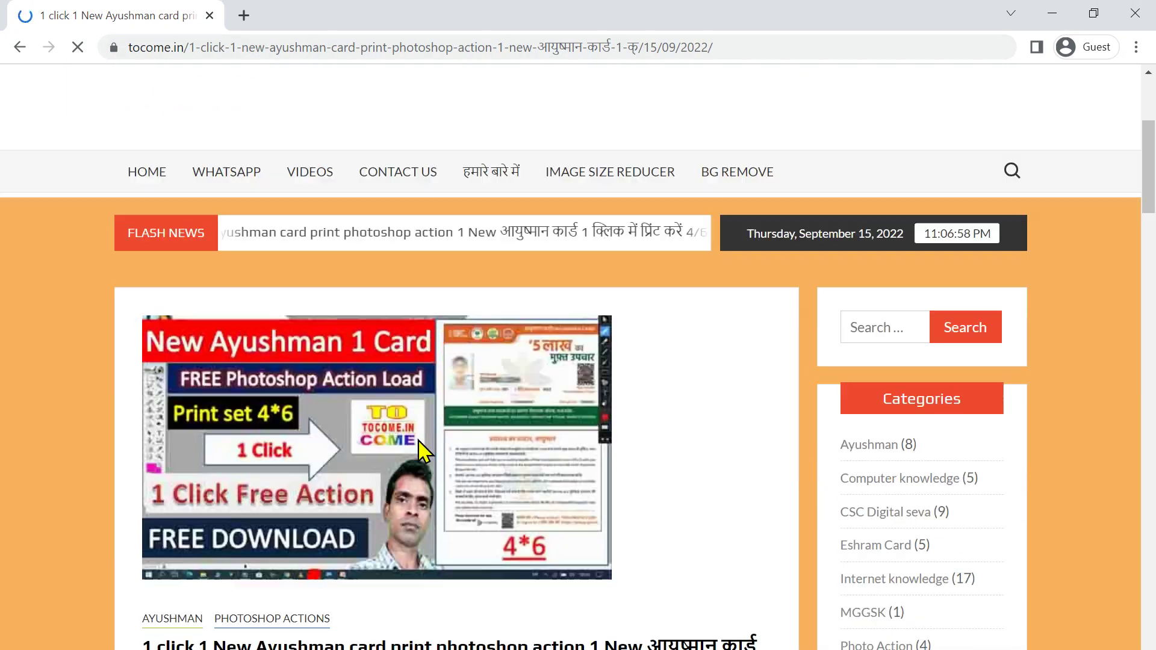
{"action": "scroll", "coordinate": [391, 229], "scroll_direction": "down", "scroll_amount": 4}
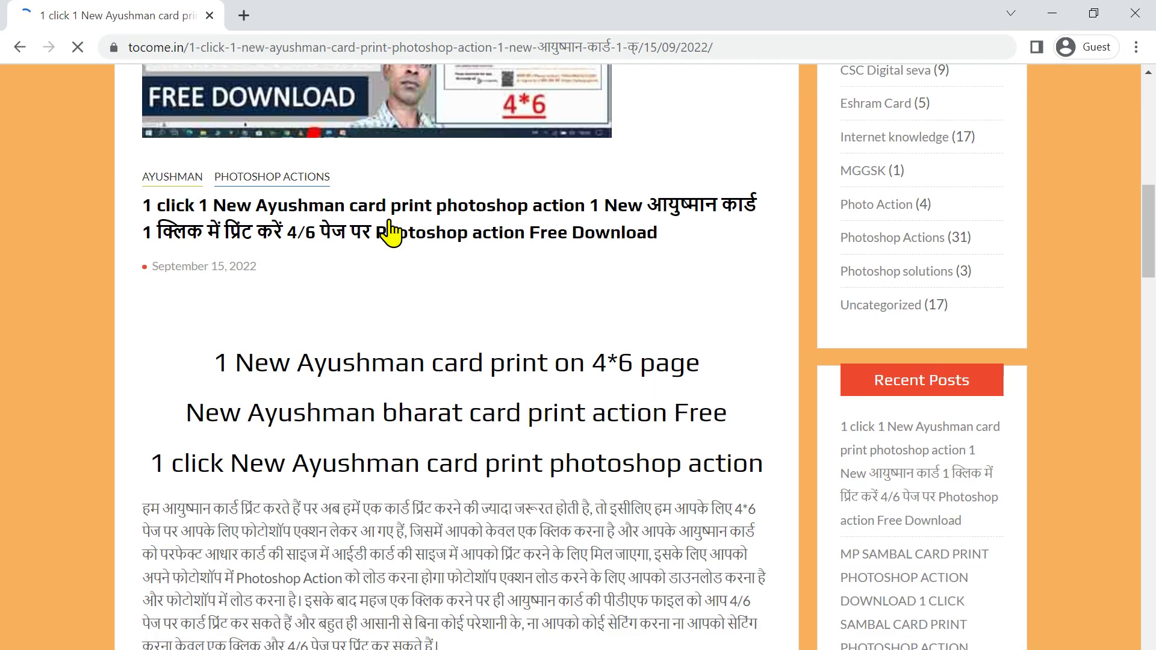
{"action": "scroll", "coordinate": [392, 229], "scroll_direction": "up", "scroll_amount": 4}
{"action": "scroll", "coordinate": [389, 270], "scroll_direction": "down", "scroll_amount": 12}
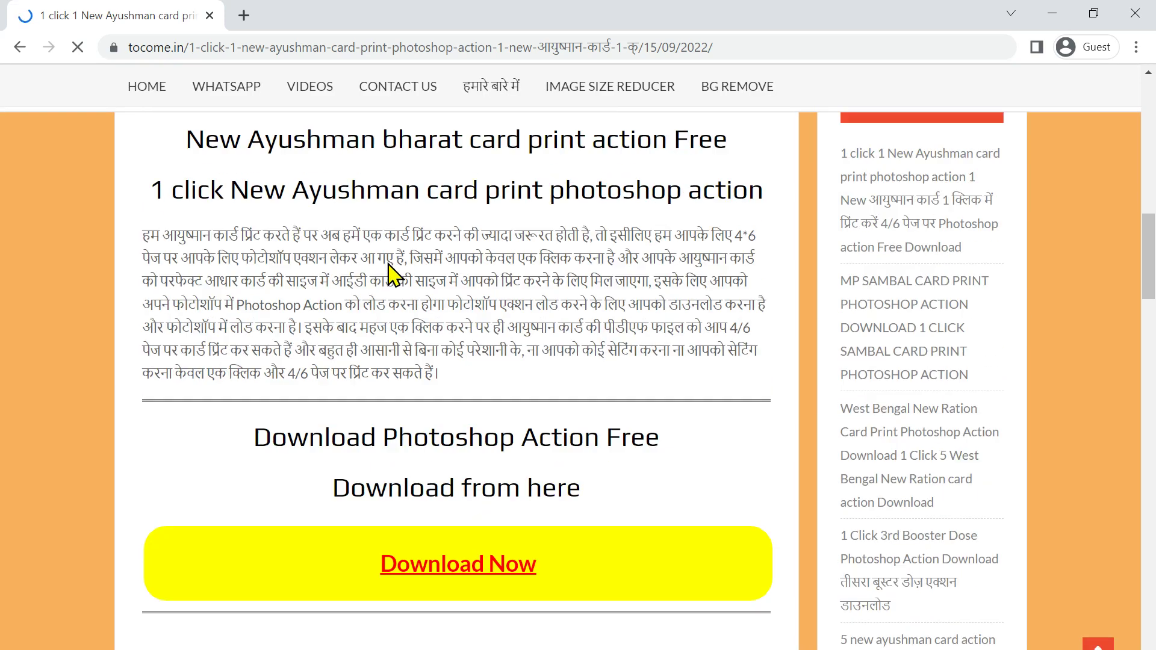
{"action": "scroll", "coordinate": [400, 278], "scroll_direction": "up", "scroll_amount": 4}
{"action": "scroll", "coordinate": [409, 283], "scroll_direction": "up", "scroll_amount": 5}
{"action": "scroll", "coordinate": [420, 292], "scroll_direction": "down", "scroll_amount": 5}
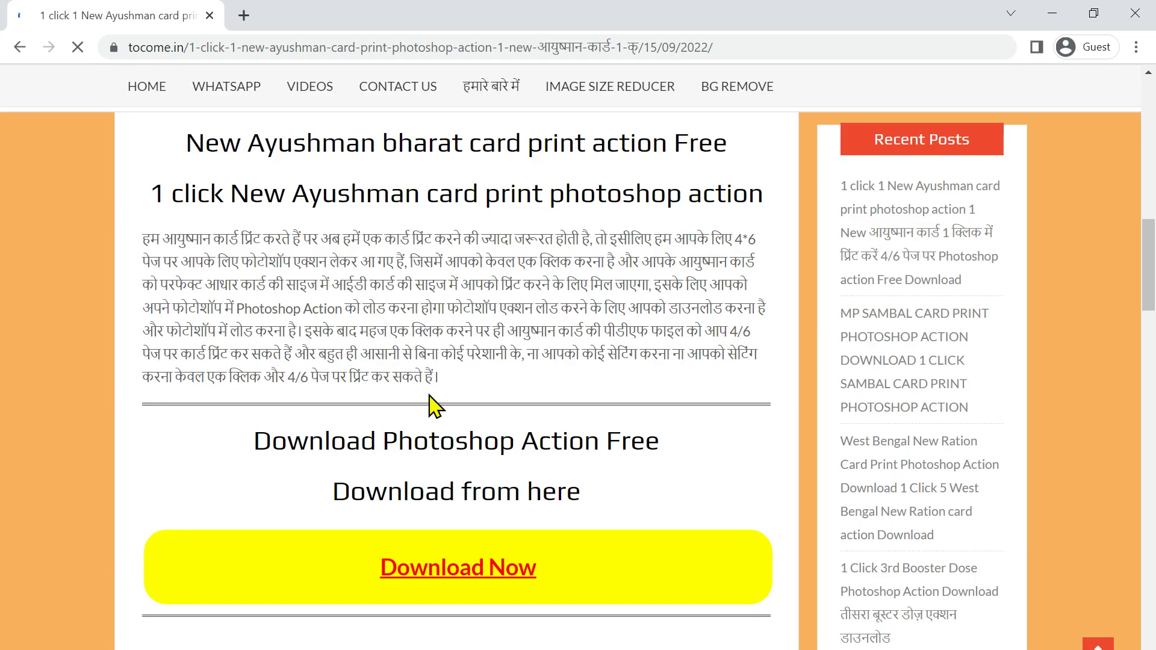
{"action": "scroll", "coordinate": [472, 514], "scroll_direction": "down", "scroll_amount": 4}
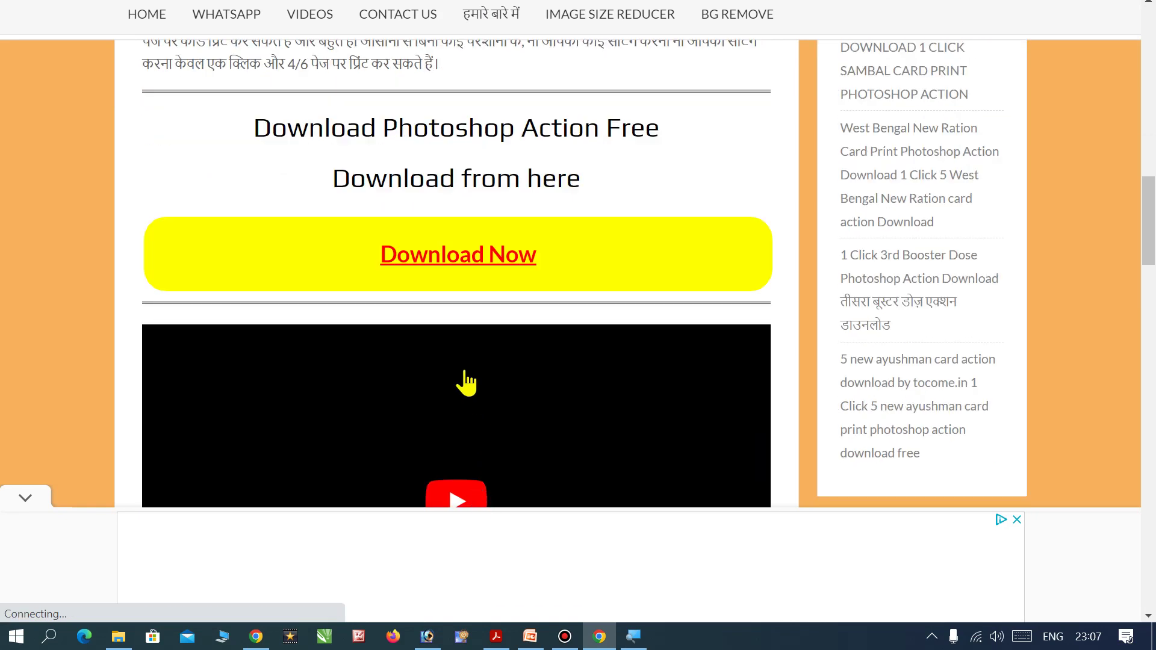
Look through the rest of the post, including the embedded video and the donation QR code.
{"action": "left_click", "coordinate": [469, 263]}
{"action": "scroll", "coordinate": [454, 271], "scroll_direction": "down", "scroll_amount": 4}
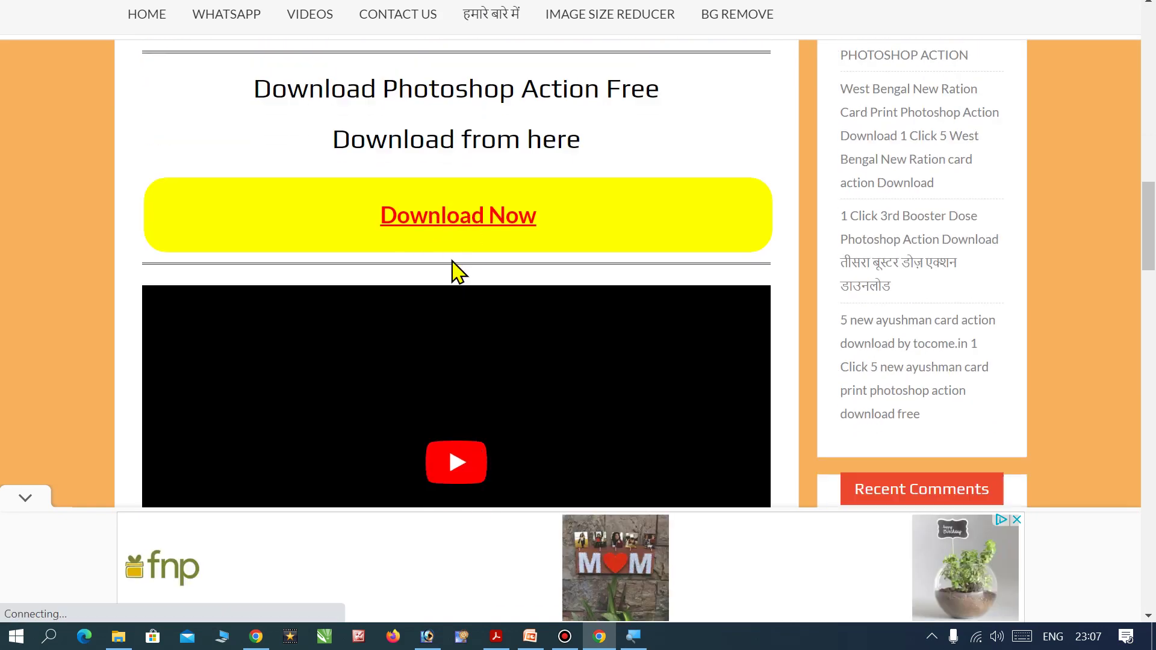
{"action": "scroll", "coordinate": [429, 279], "scroll_direction": "down", "scroll_amount": 8}
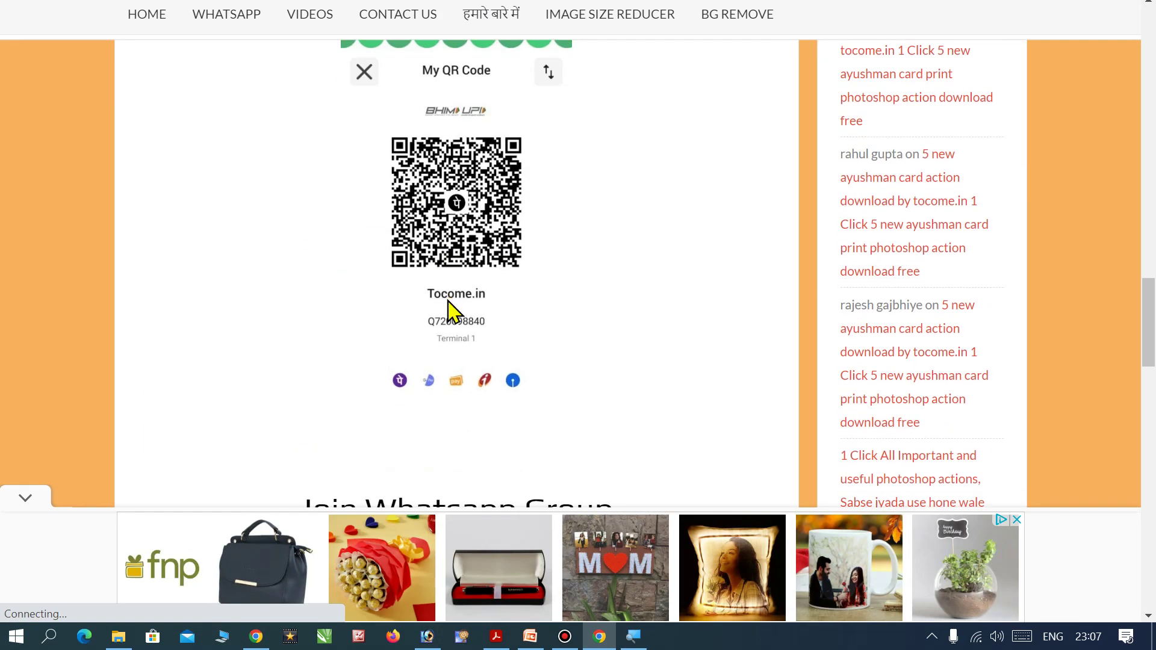
{"action": "scroll", "coordinate": [452, 285], "scroll_direction": "down", "scroll_amount": 4}
{"action": "scroll", "coordinate": [455, 286], "scroll_direction": "up", "scroll_amount": 4}
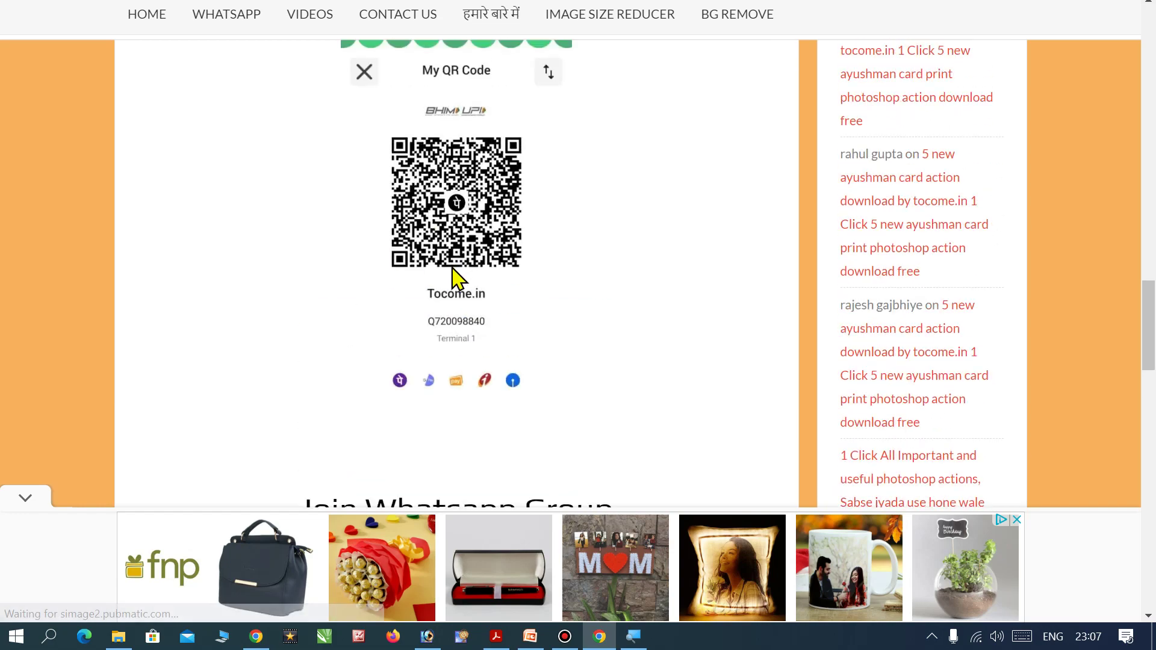
{"action": "scroll", "coordinate": [454, 280], "scroll_direction": "up", "scroll_amount": 3}
{"action": "scroll", "coordinate": [455, 283], "scroll_direction": "up", "scroll_amount": 1}
{"action": "scroll", "coordinate": [535, 241], "scroll_direction": "down", "scroll_amount": 3}
{"action": "scroll", "coordinate": [501, 253], "scroll_direction": "up", "scroll_amount": 8}
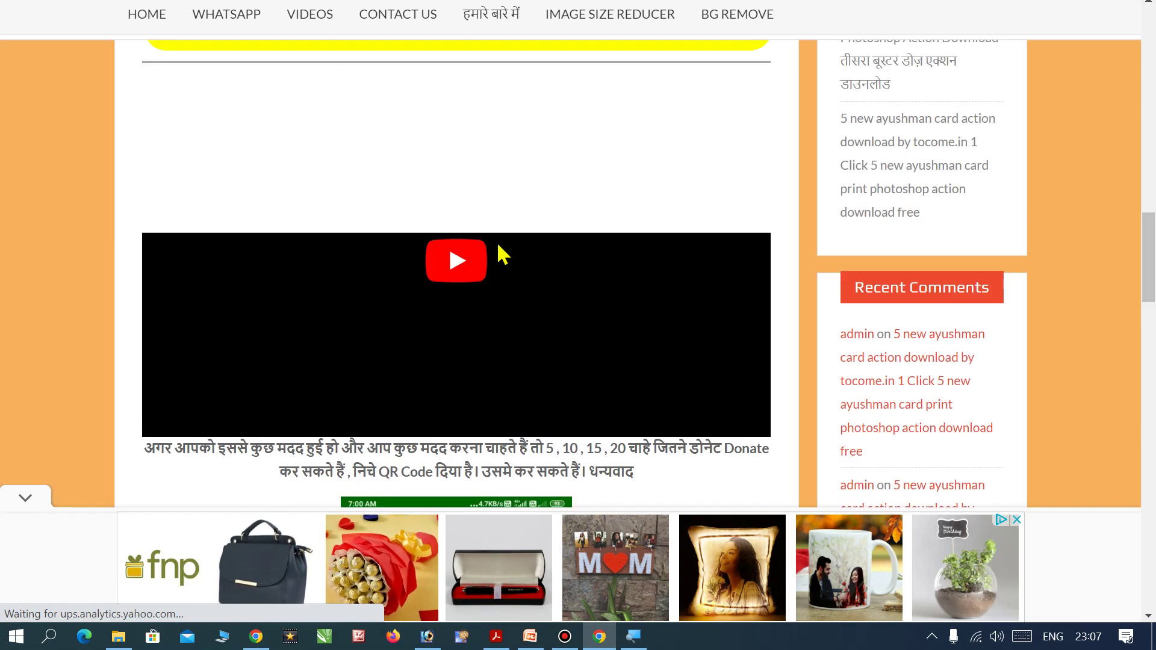
Download the Ayushman card 4*6 page action file from the post and show it in its download folder.
{"action": "scroll", "coordinate": [499, 247], "scroll_direction": "up", "scroll_amount": 4}
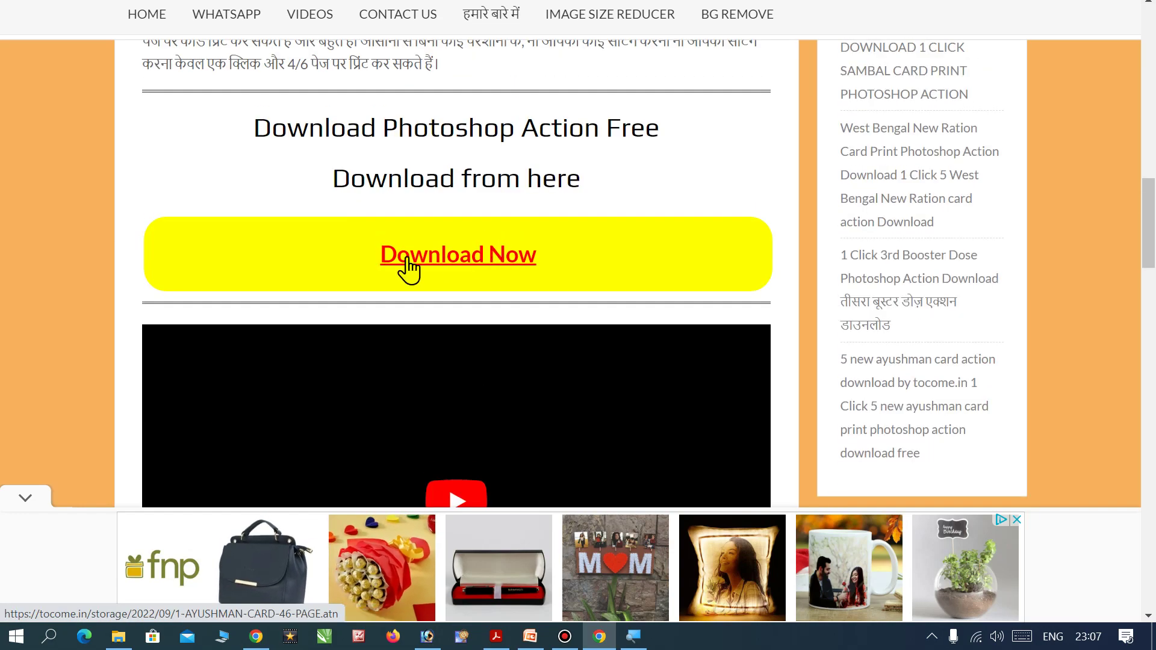
{"action": "left_click", "coordinate": [452, 261]}
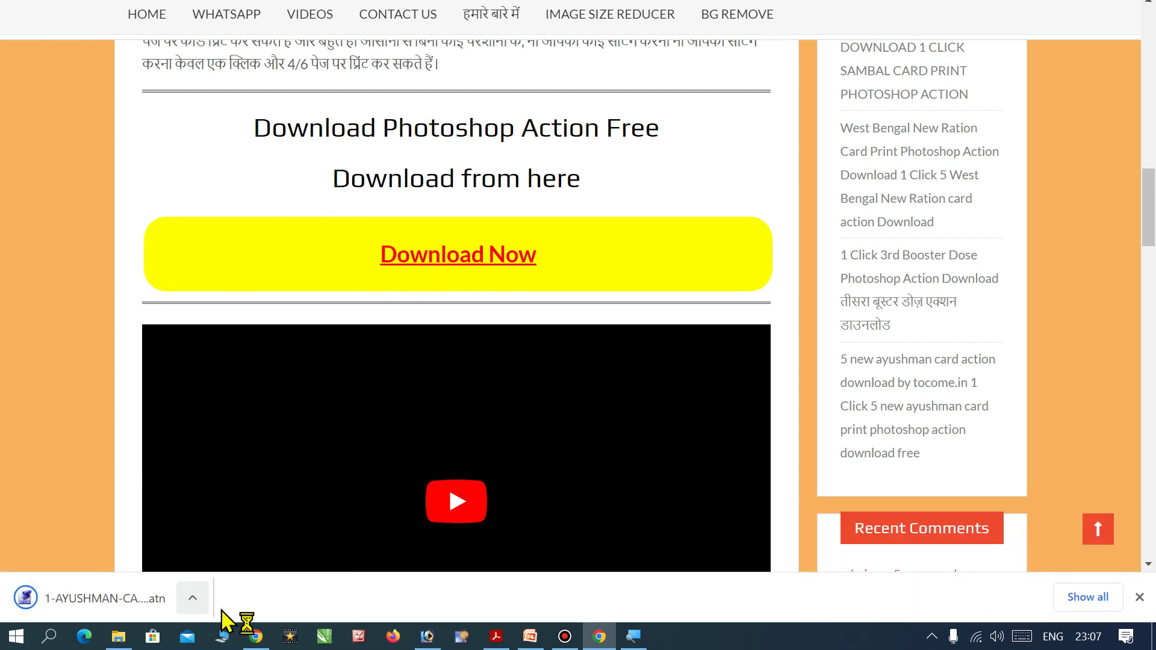
{"action": "left_click", "coordinate": [190, 599]}
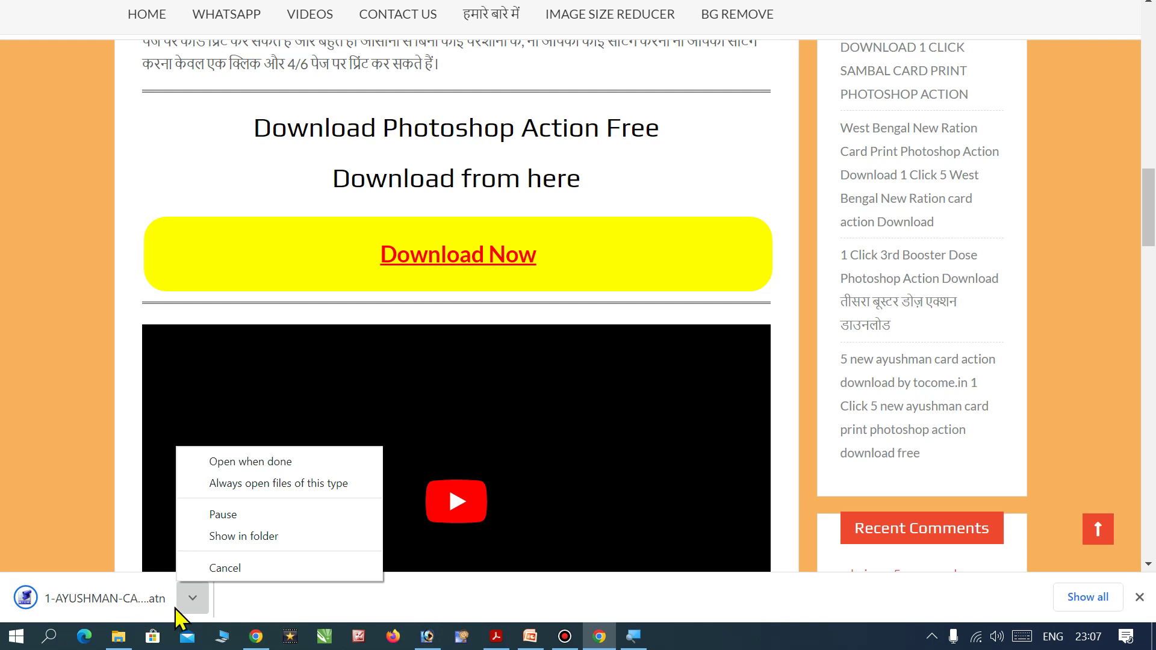
{"action": "left_click", "coordinate": [253, 536]}
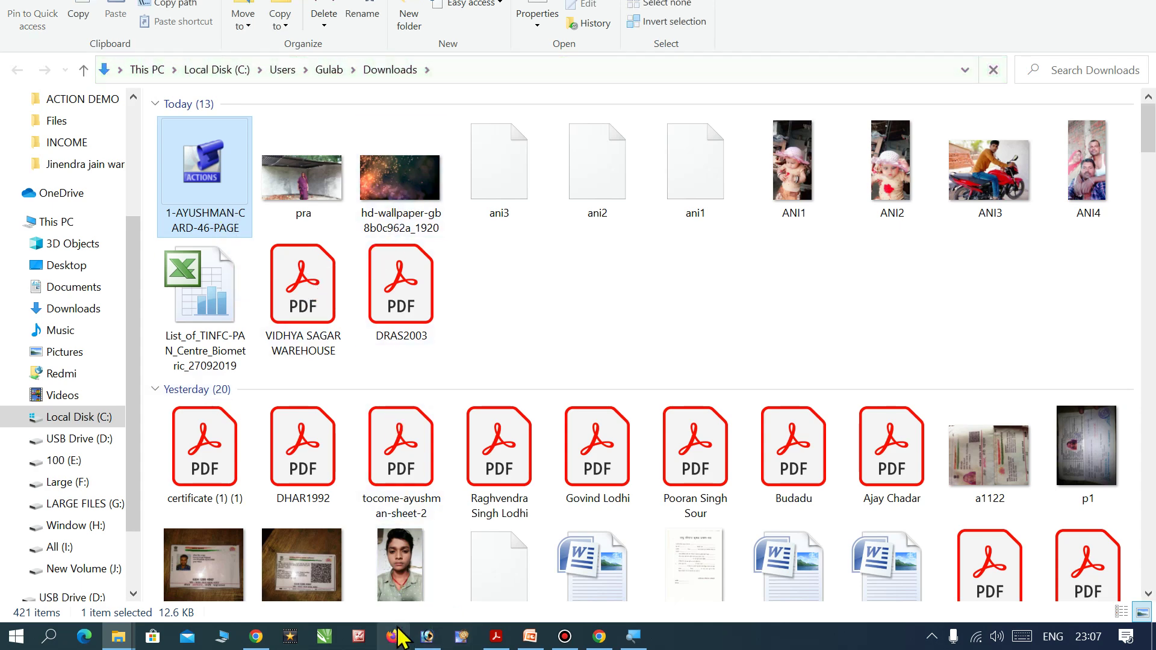
Switch to Photoshop and delete the already loaded 1 AYUSHMAN CARD 46 action set.
{"action": "left_click", "coordinate": [427, 637]}
{"action": "scroll", "coordinate": [1092, 166], "scroll_direction": "up", "scroll_amount": 5}
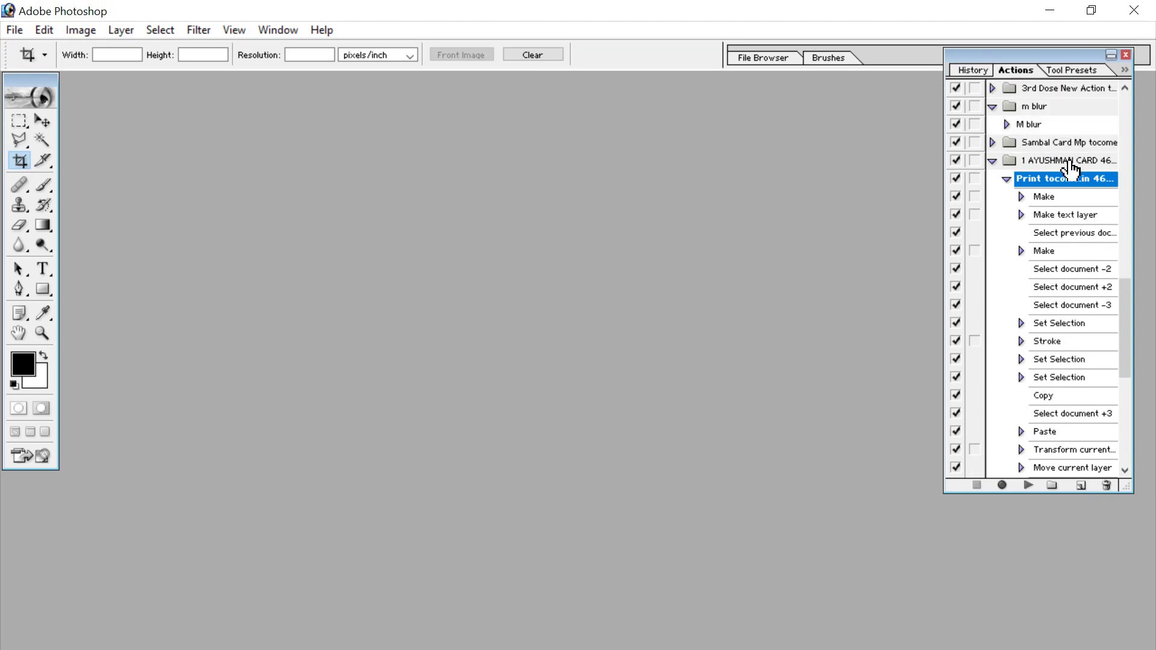
{"action": "left_click", "coordinate": [1069, 161]}
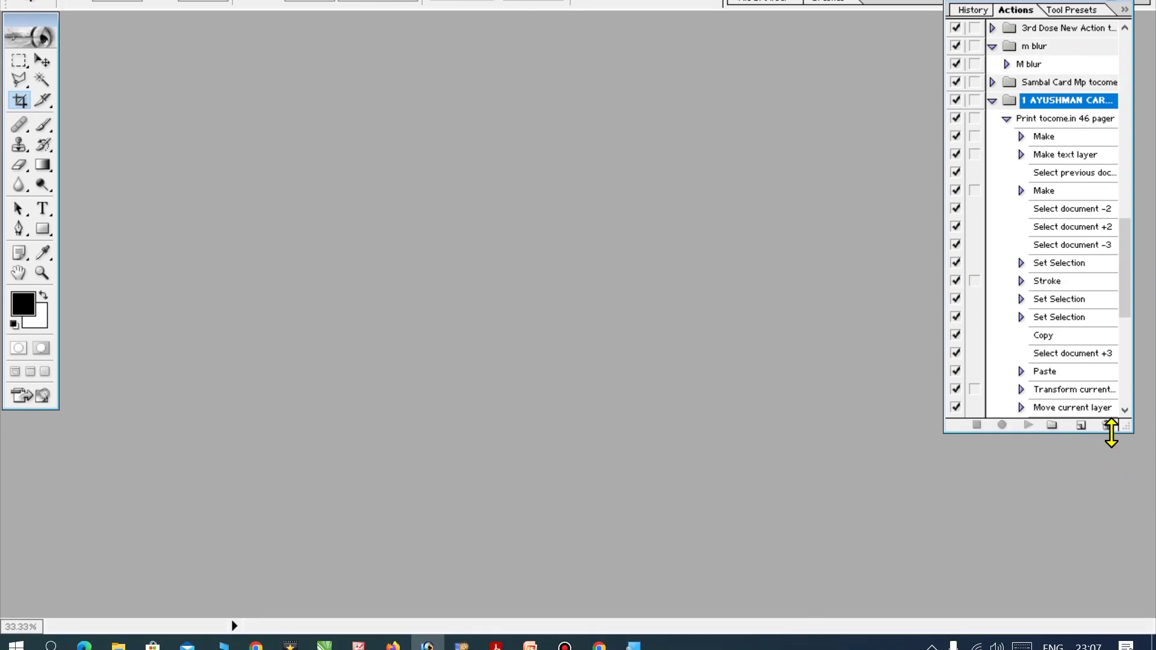
{"action": "left_click", "coordinate": [1107, 425]}
{"action": "left_click", "coordinate": [519, 218]}
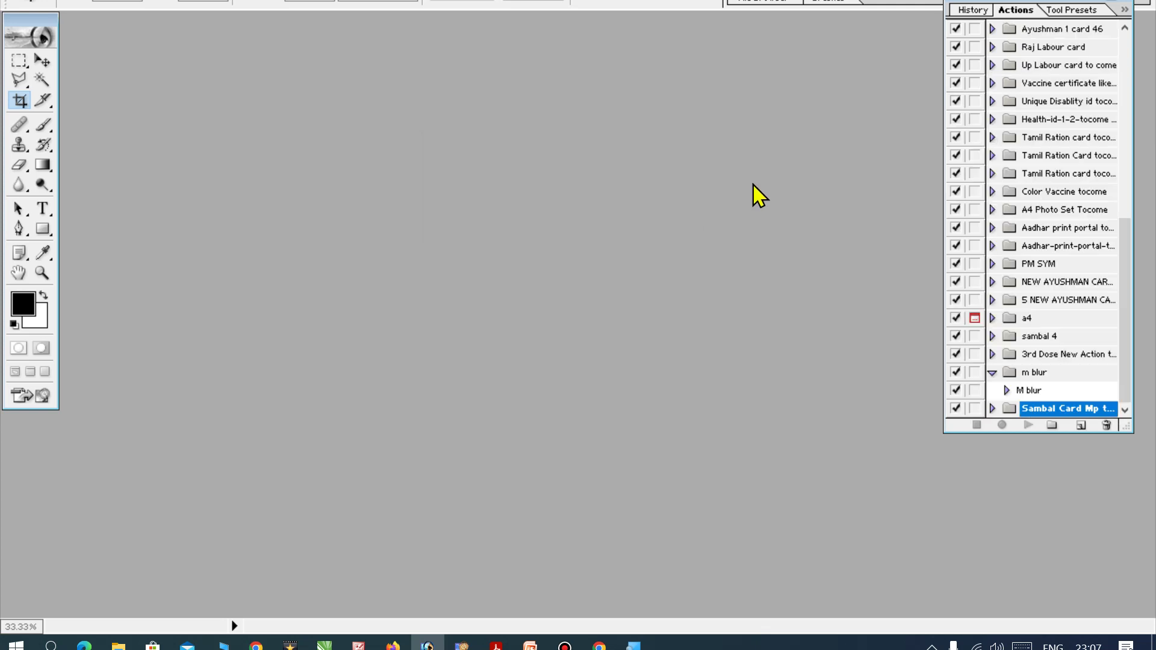
Close the Actions palette and display it again.
{"action": "left_click", "coordinate": [1126, 55]}
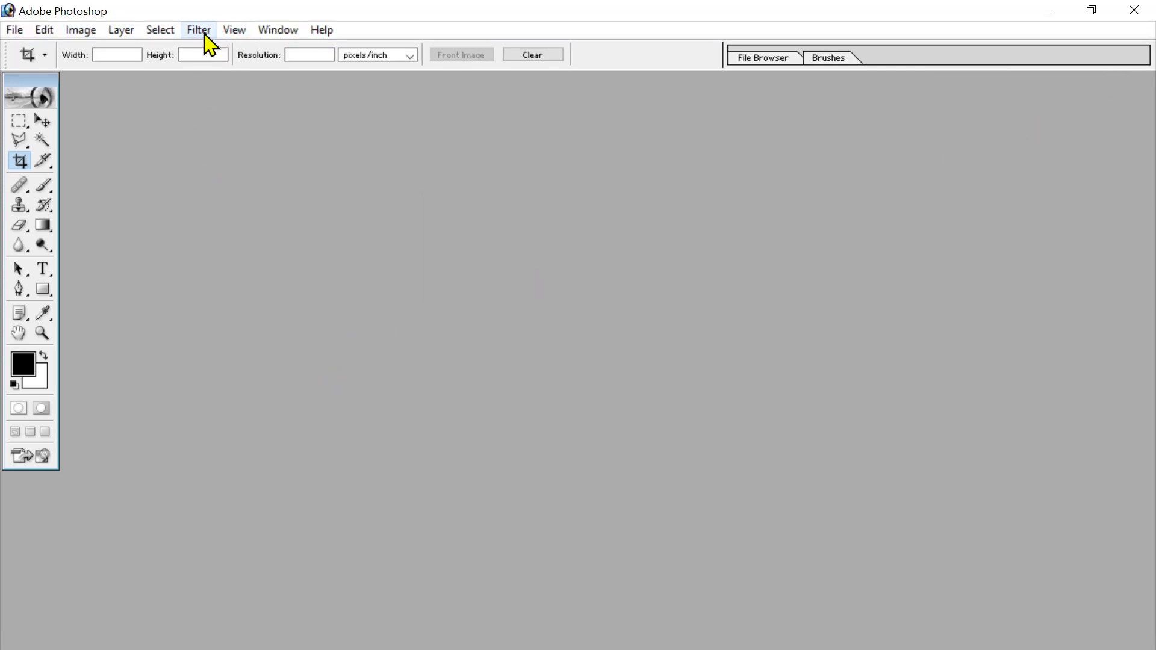
{"action": "left_click", "coordinate": [287, 27]}
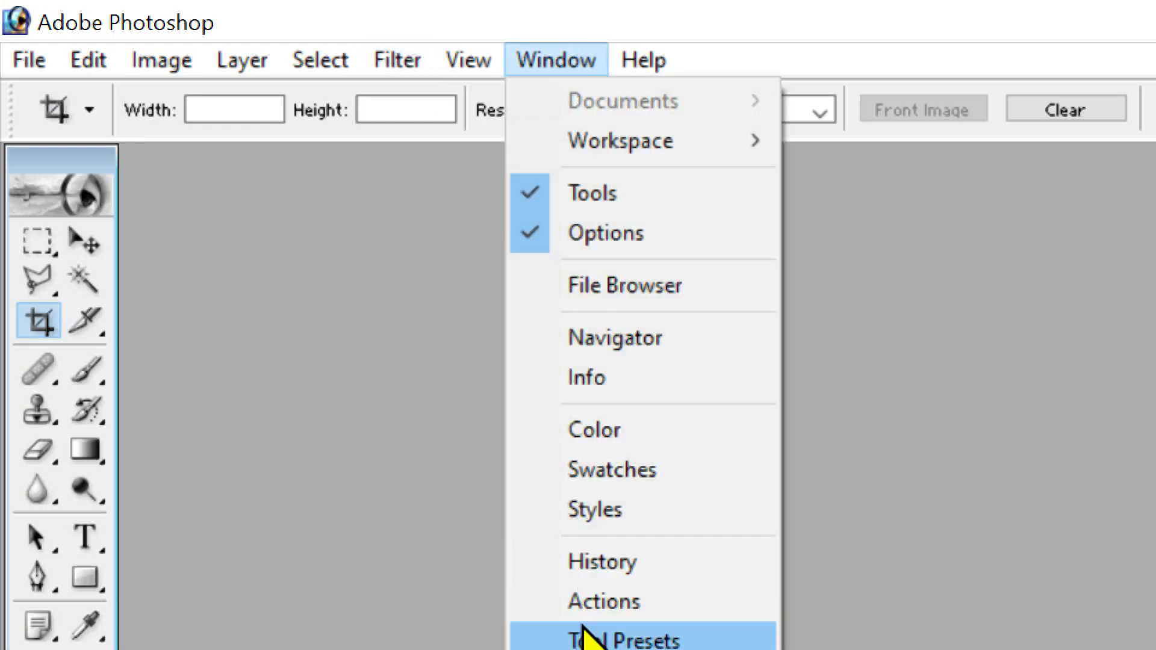
{"action": "left_click", "coordinate": [604, 602]}
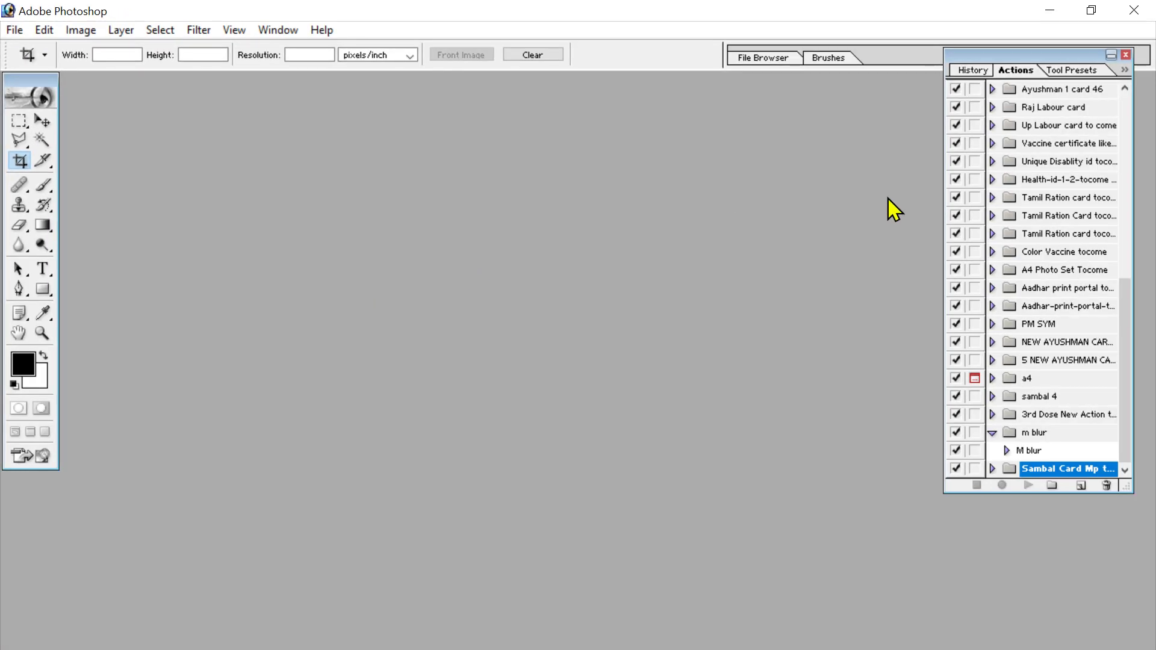
Load the 1 AYUSHMAN CARD 46 PAGE action file from the ACTION DEMO folder into Photoshop's Actions palette.
{"action": "scroll", "coordinate": [974, 189], "scroll_direction": "up", "scroll_amount": 10}
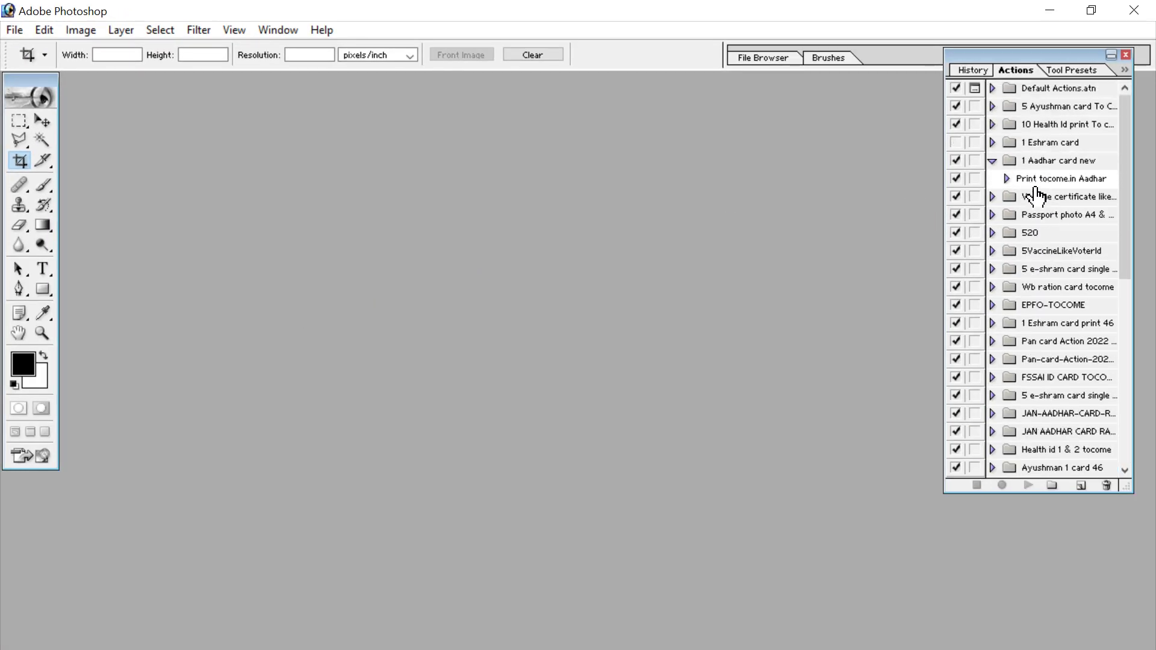
{"action": "scroll", "coordinate": [1036, 196], "scroll_direction": "down", "scroll_amount": 6}
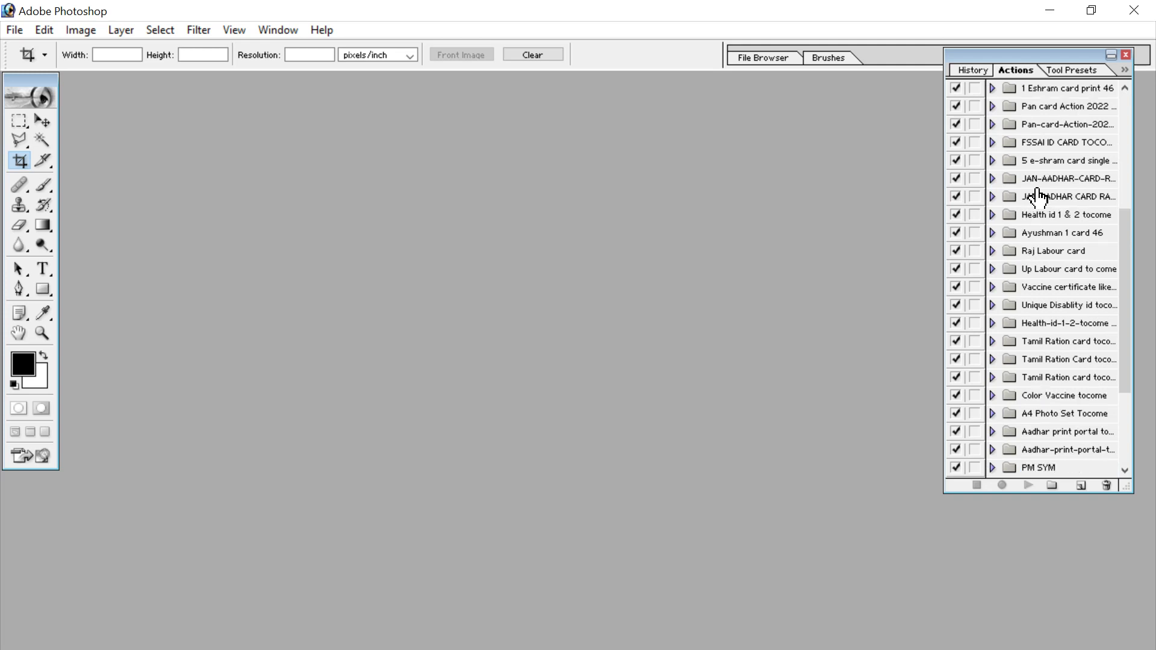
{"action": "scroll", "coordinate": [1037, 196], "scroll_direction": "down", "scroll_amount": 2}
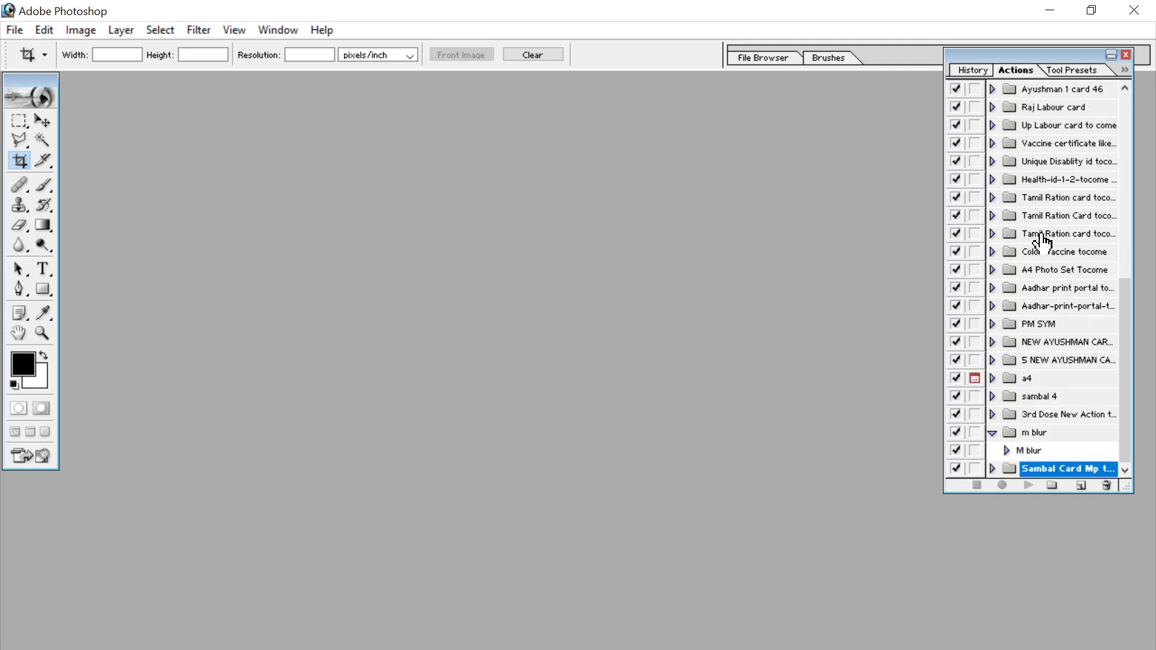
{"action": "scroll", "coordinate": [1042, 241], "scroll_direction": "up", "scroll_amount": 2}
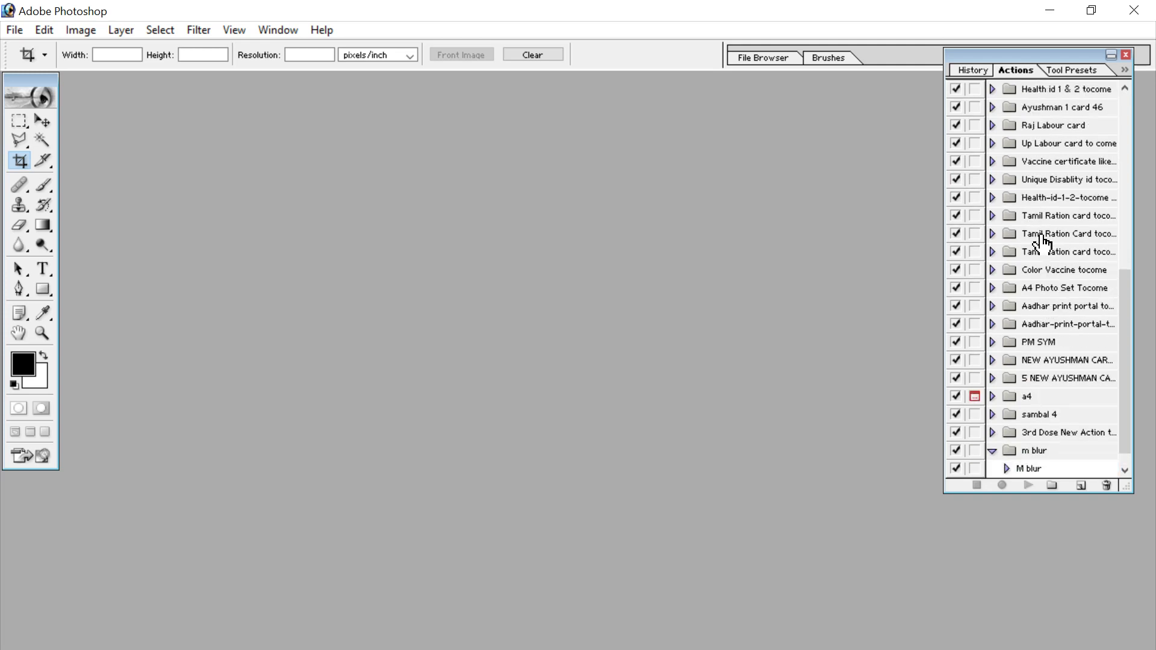
{"action": "scroll", "coordinate": [1042, 240], "scroll_direction": "down", "scroll_amount": 2}
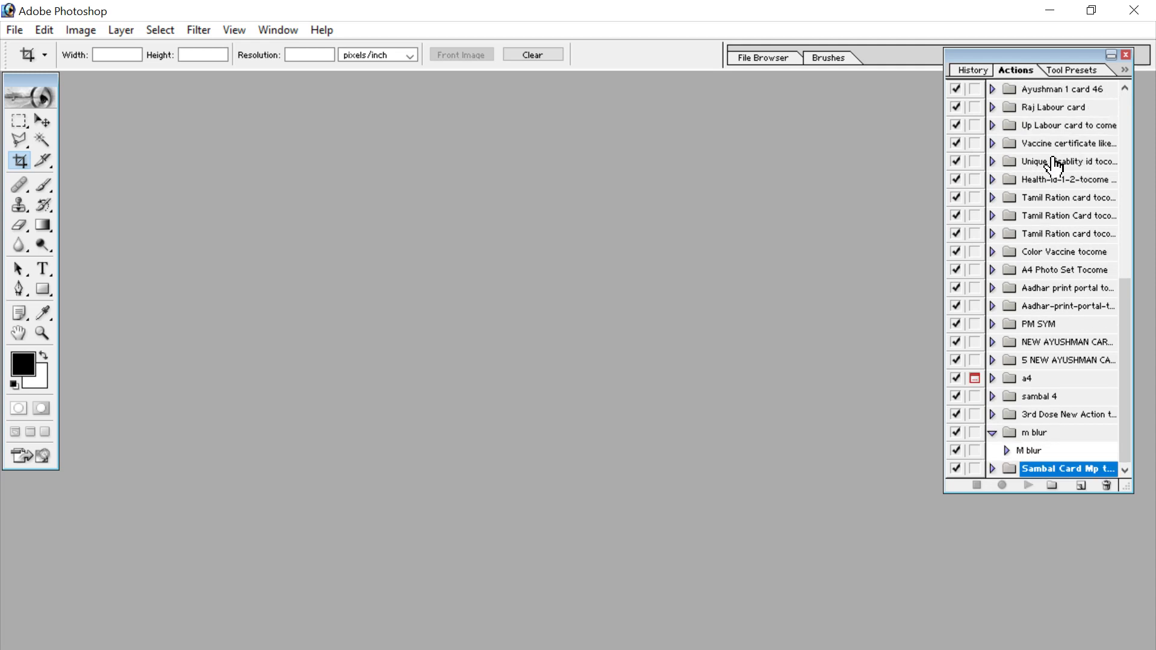
{"action": "mouse_move", "coordinate": [118, 645]}
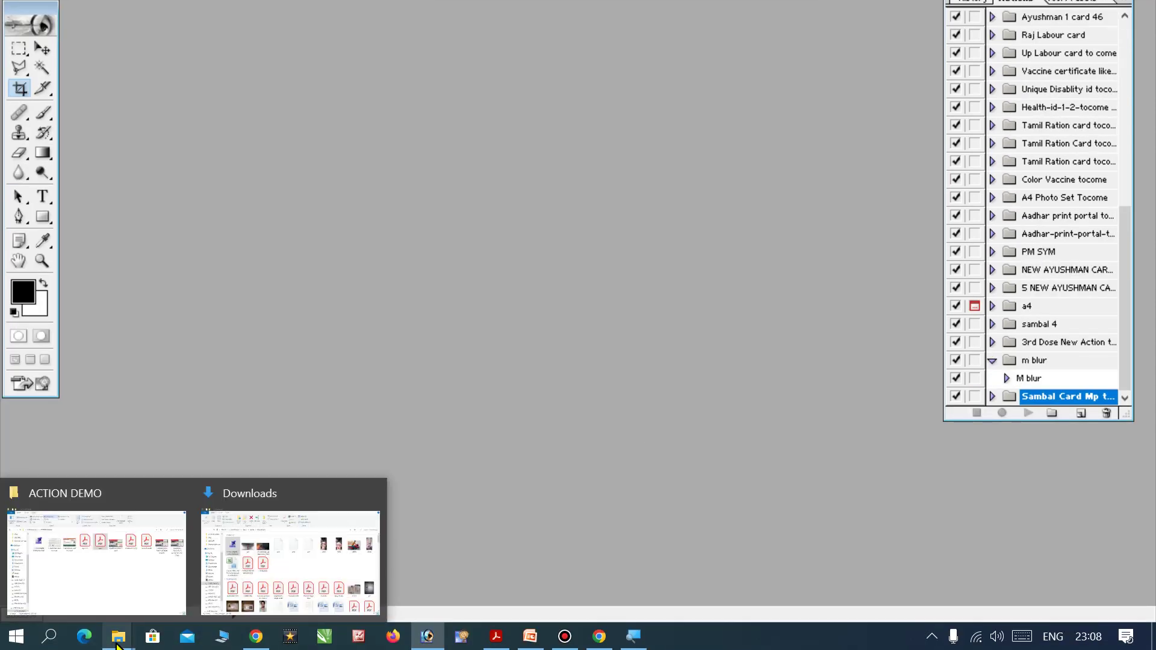
{"action": "left_click", "coordinate": [134, 599]}
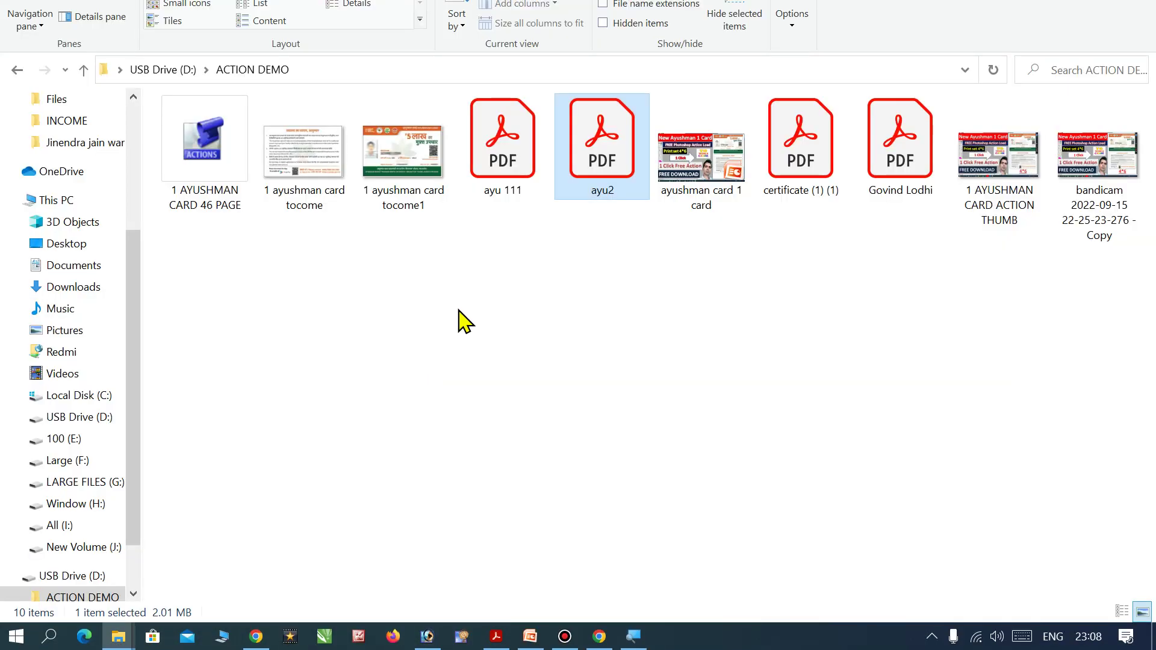
{"action": "left_click_drag", "start_coordinate": [193, 163], "coordinate": [1140, 330]}
{"action": "left_click_drag", "start_coordinate": [1060, 397], "coordinate": [1058, 392]}
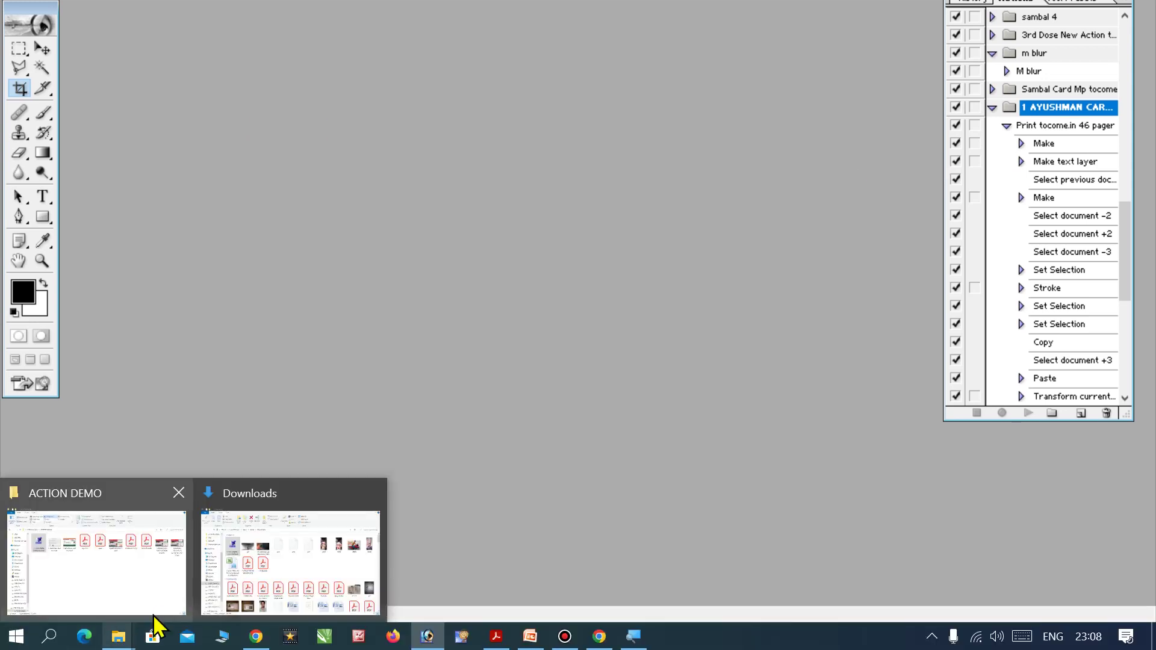
{"action": "left_click", "coordinate": [142, 590]}
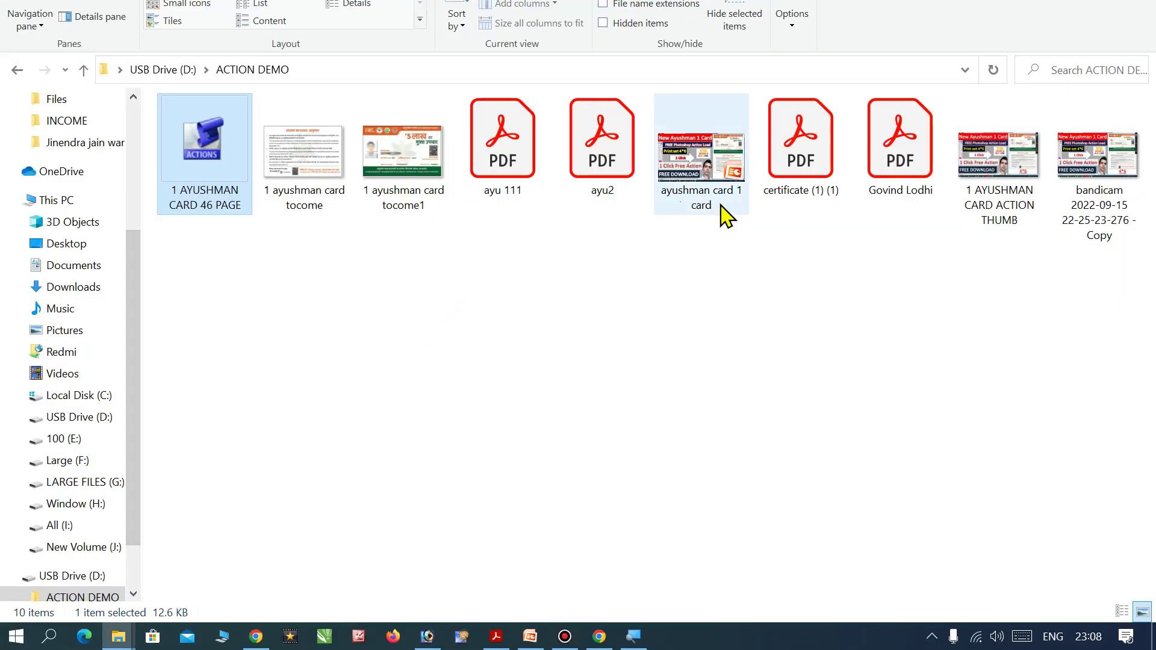
{"action": "left_click_drag", "start_coordinate": [900, 141], "coordinate": [519, 298]}
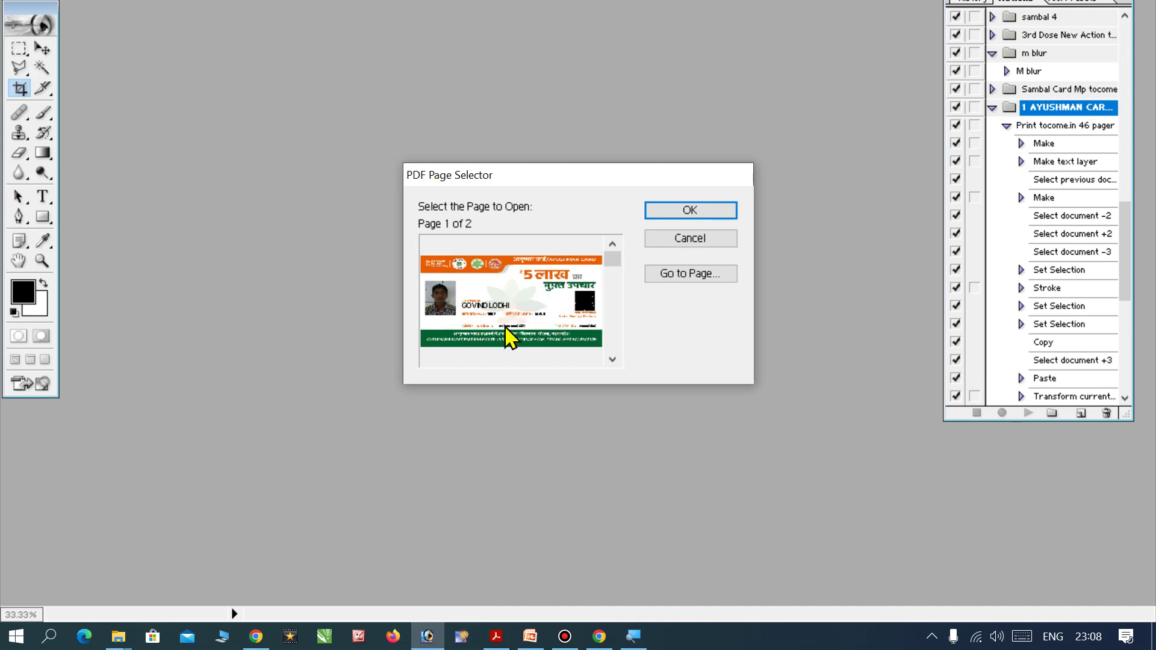
{"action": "left_click", "coordinate": [704, 216]}
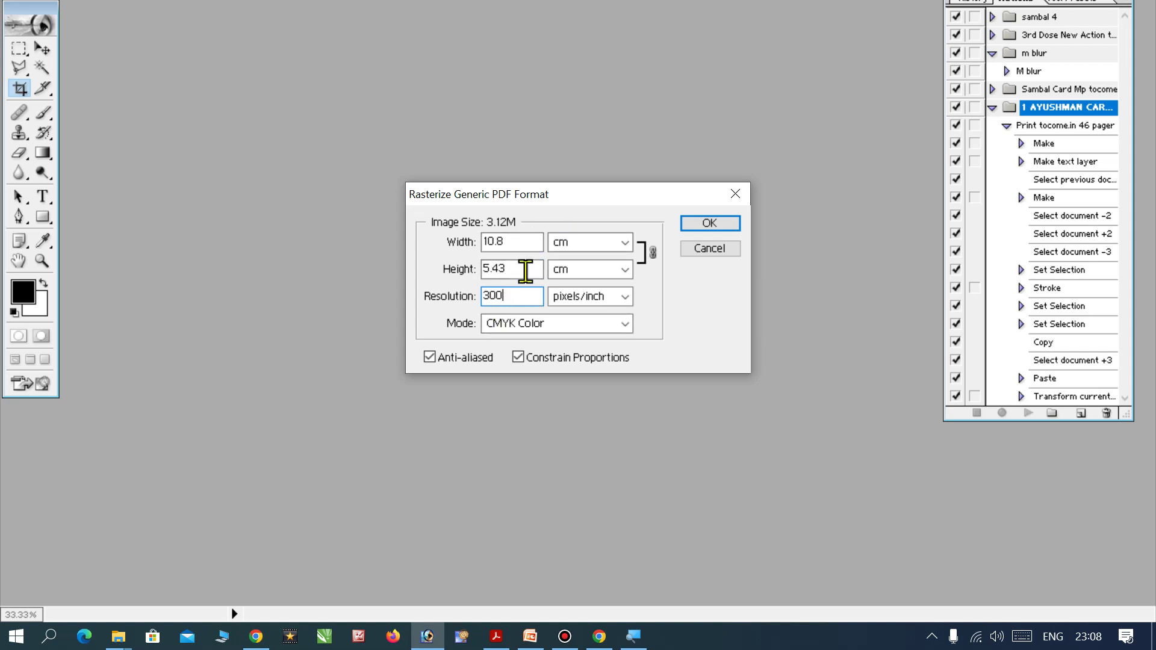
{"action": "left_click", "coordinate": [720, 252]}
{"action": "mouse_move", "coordinate": [122, 645]}
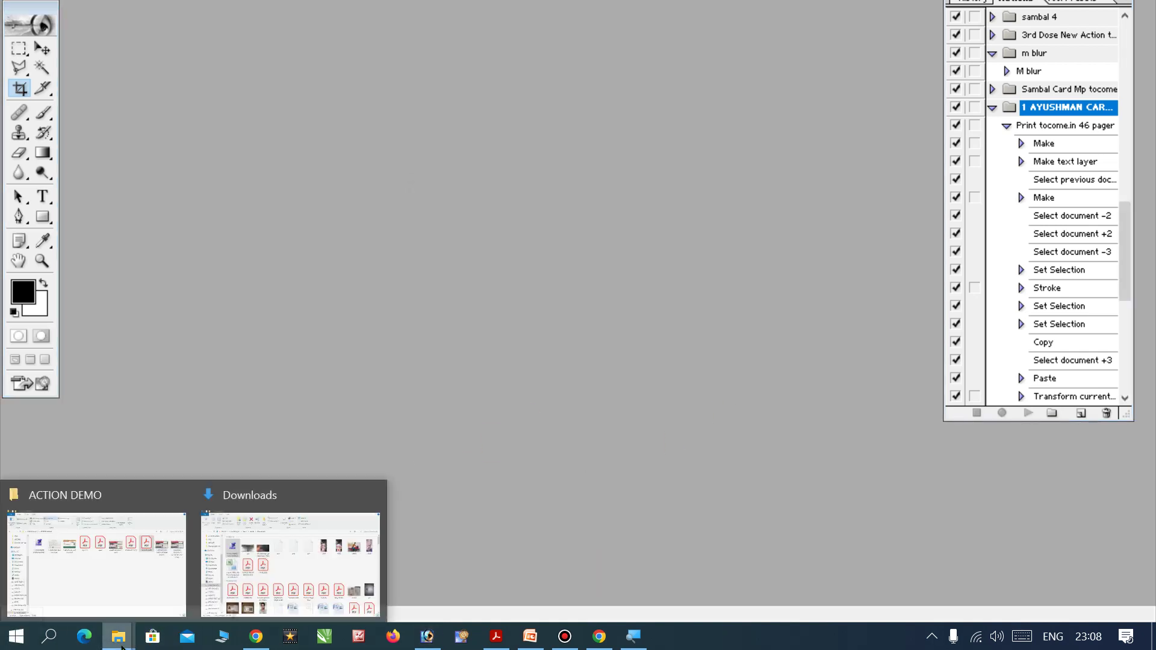
{"action": "left_click", "coordinate": [173, 560]}
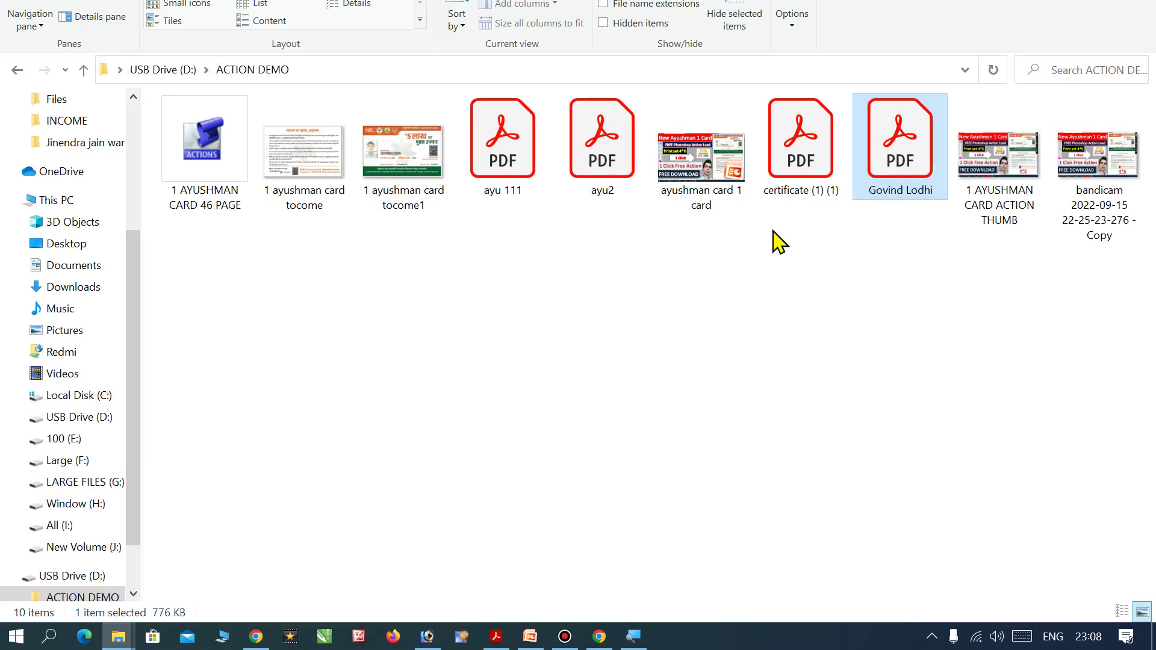
{"action": "left_click_drag", "start_coordinate": [901, 191], "coordinate": [519, 379]}
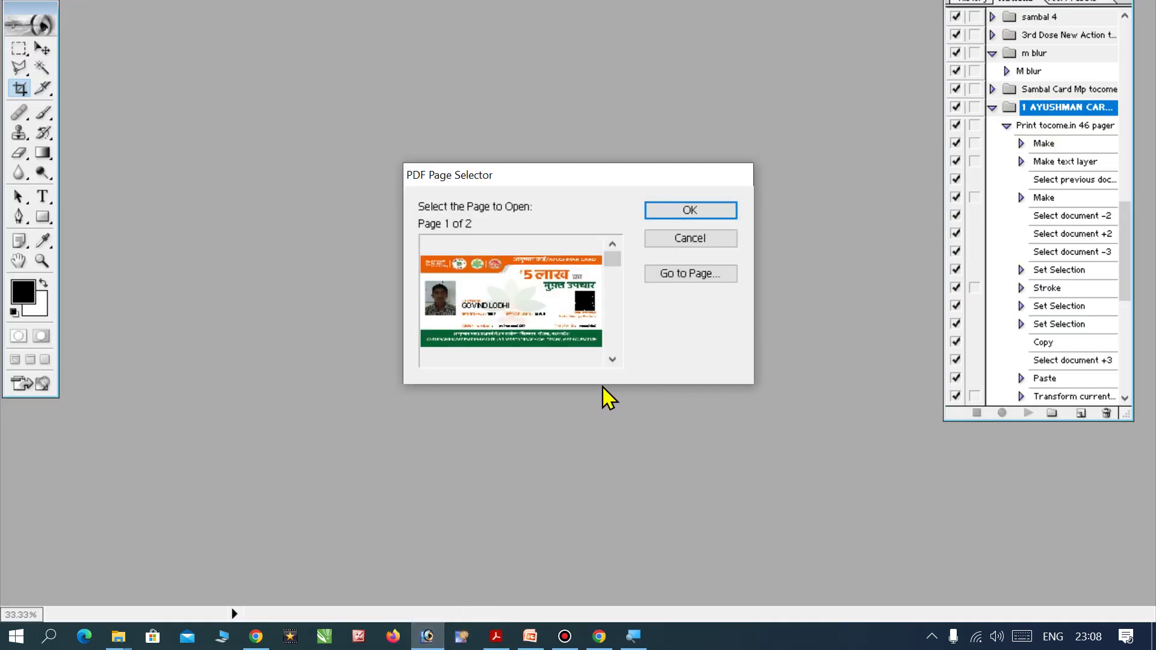
{"action": "left_click", "coordinate": [612, 359]}
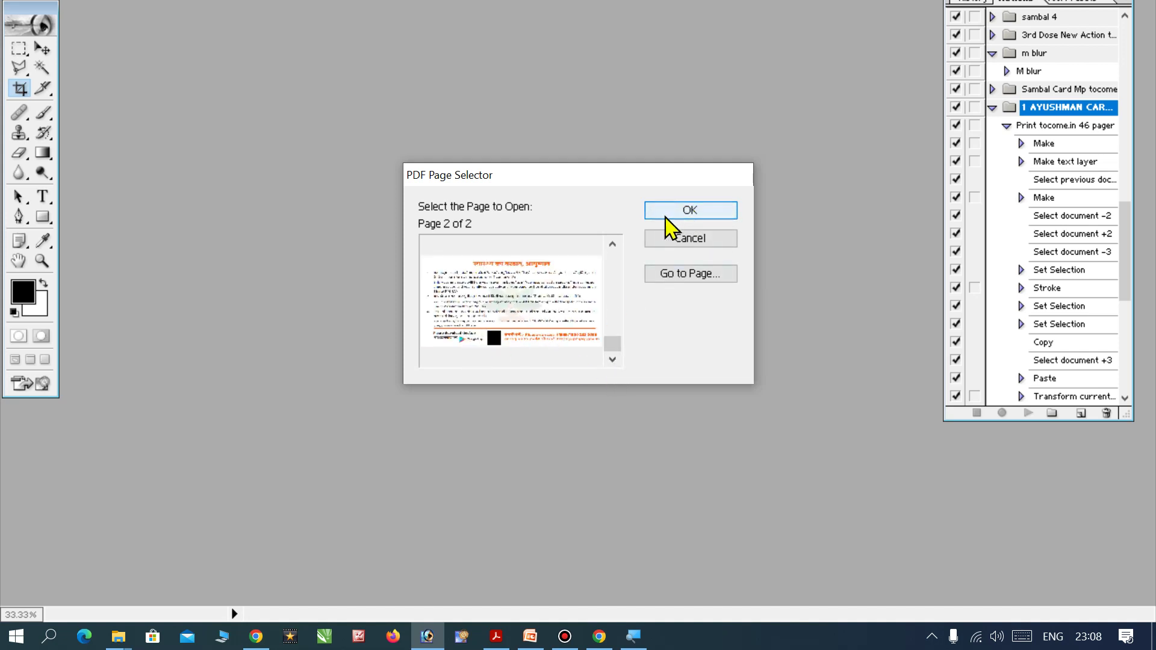
{"action": "left_click", "coordinate": [671, 240]}
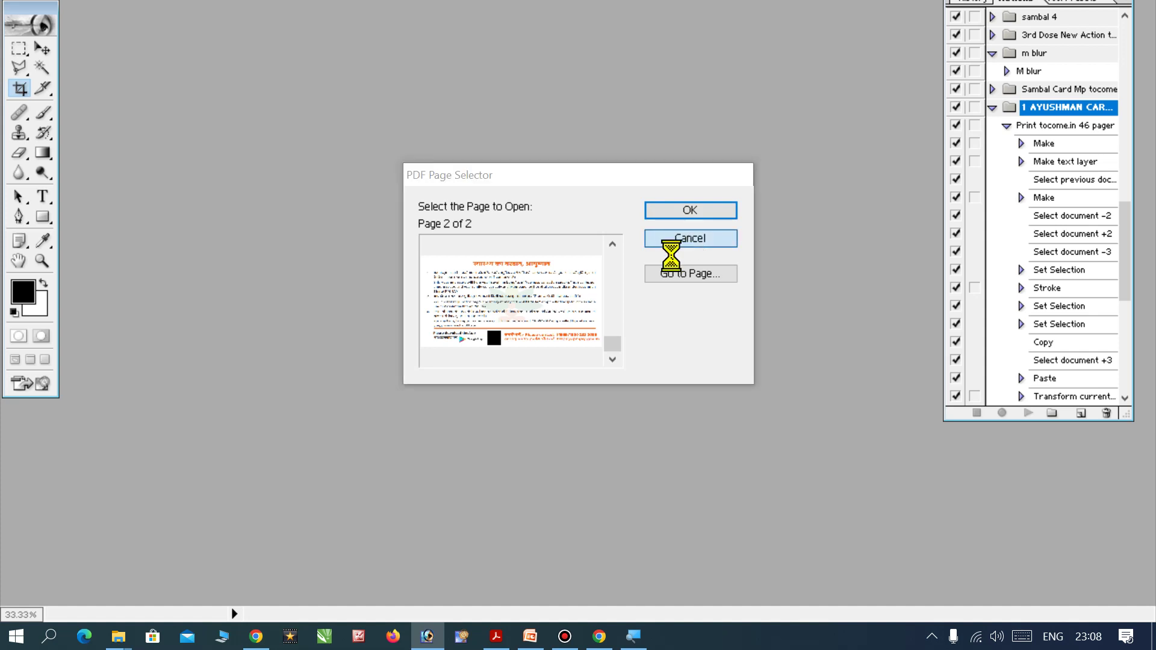
Open the ayu 111 and ayu2 PDFs from the ACTION DEMO folder in Photoshop, leaving Acrobat Reader minimized.
{"action": "left_click", "coordinate": [126, 643]}
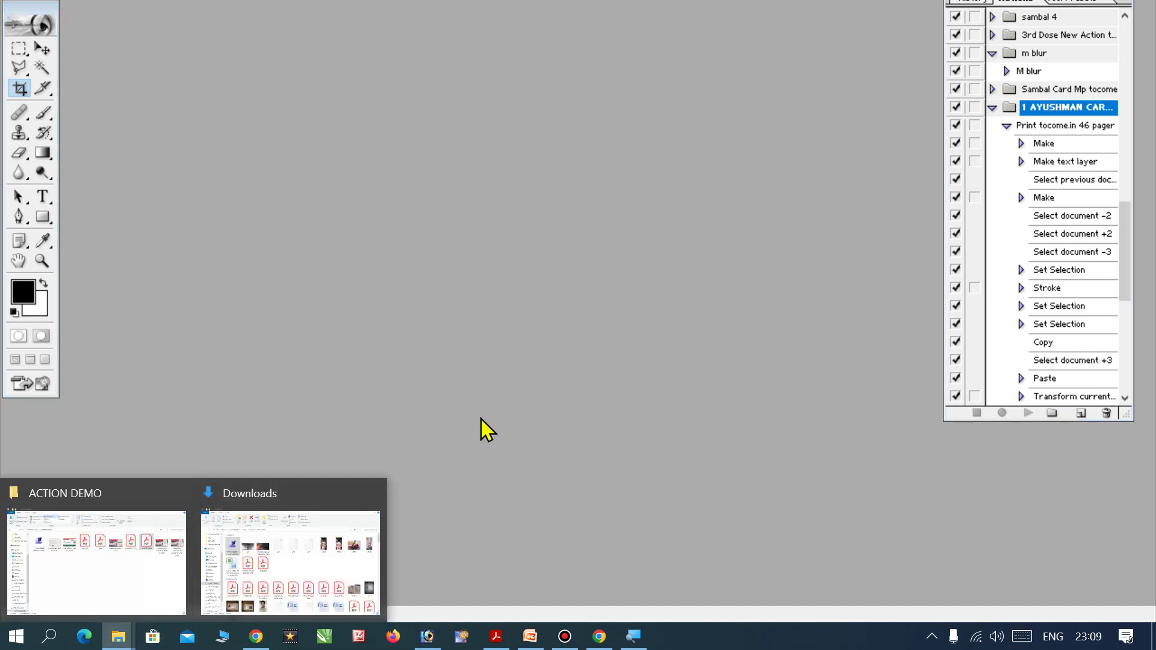
{"action": "left_click", "coordinate": [142, 544]}
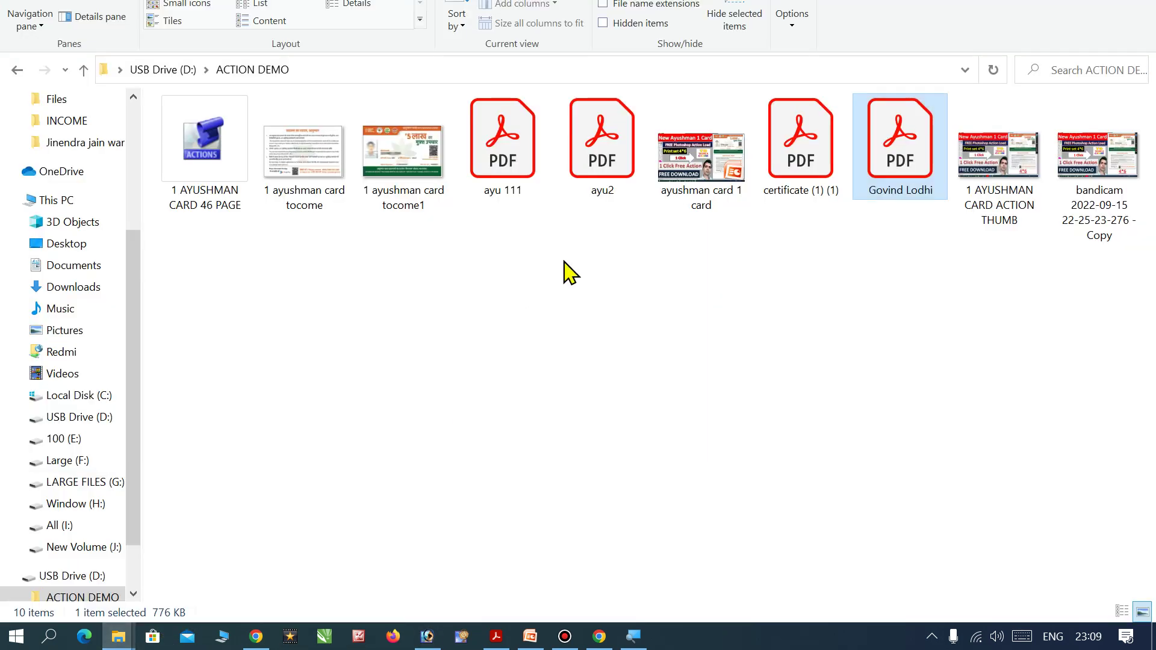
{"action": "left_click", "coordinate": [587, 175]}
{"action": "left_click", "coordinate": [511, 168], "text": "ctrl"}
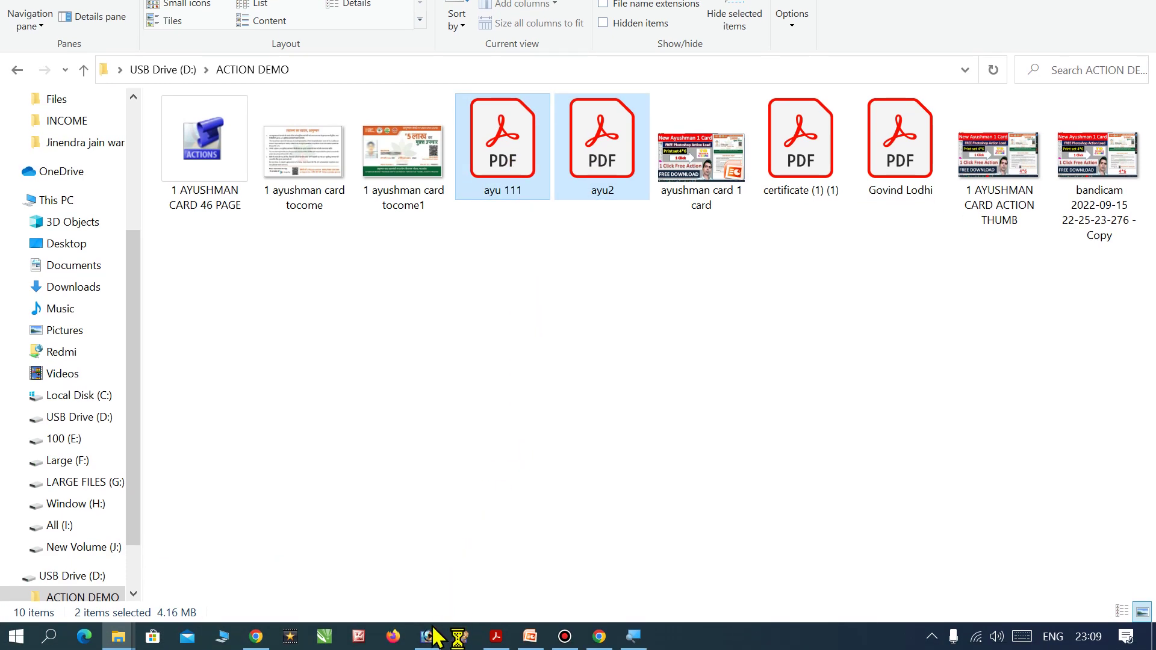
{"action": "left_click_drag", "start_coordinate": [497, 163], "coordinate": [499, 333]}
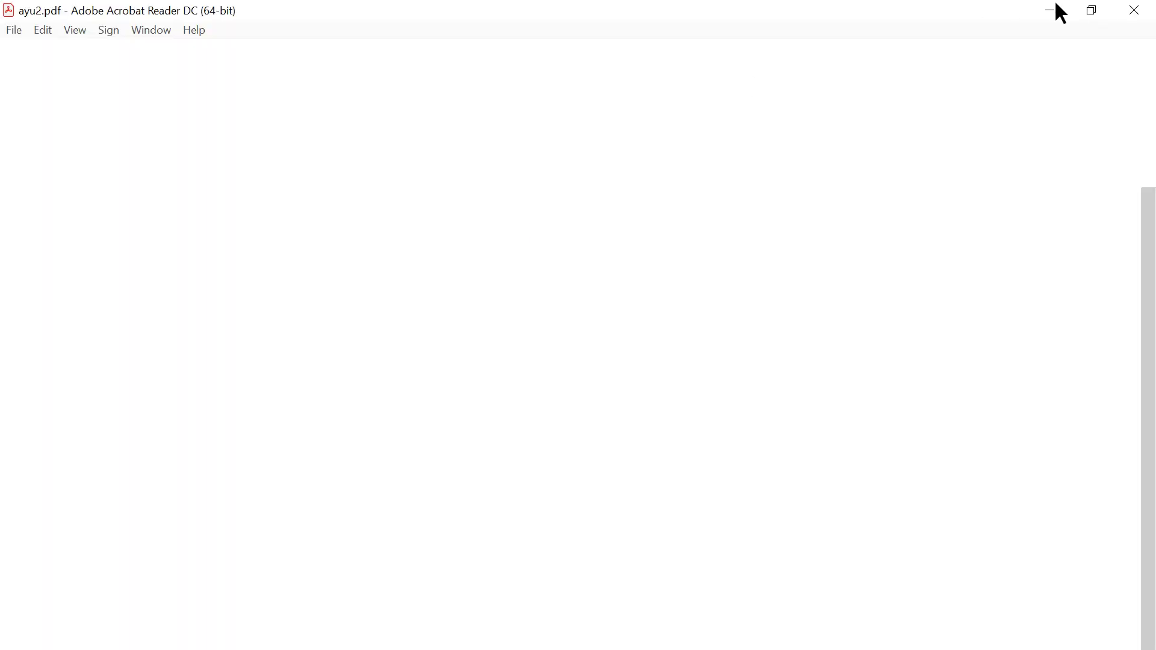
{"action": "left_click", "coordinate": [1050, 11]}
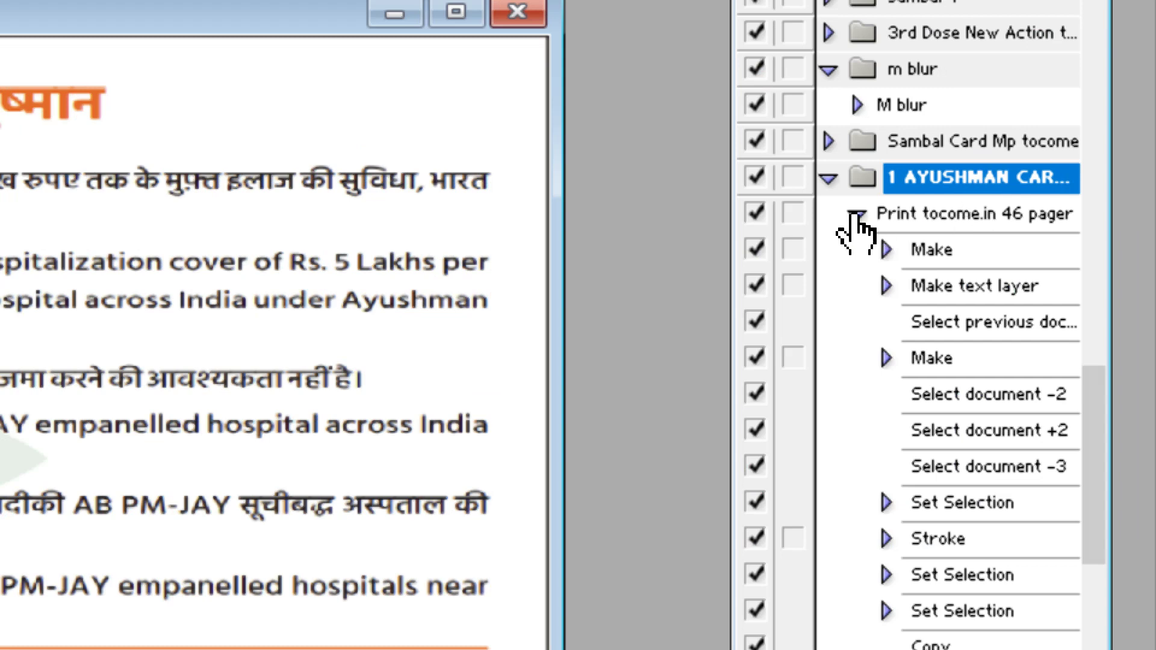
Collapse and re-expand the 1 AYUSHMAN CARD action set to view its Print tocome.in 46 pager action.
{"action": "left_click", "coordinate": [824, 180]}
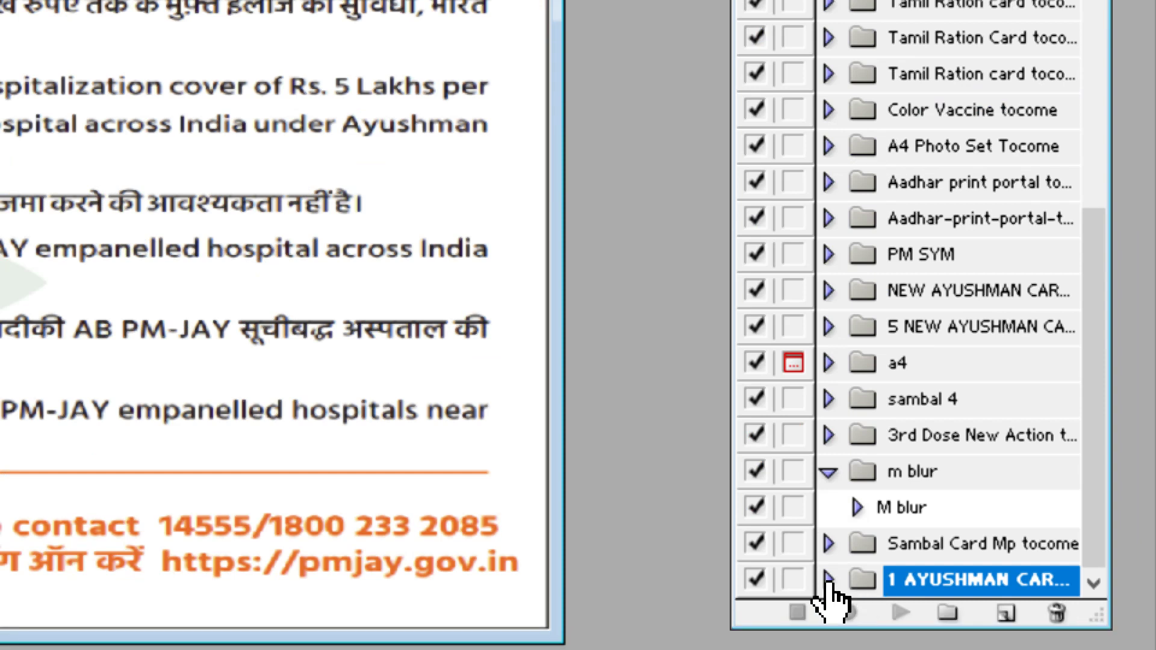
{"action": "left_click", "coordinate": [826, 579]}
{"action": "scroll", "coordinate": [909, 550], "scroll_direction": "down", "scroll_amount": 6}
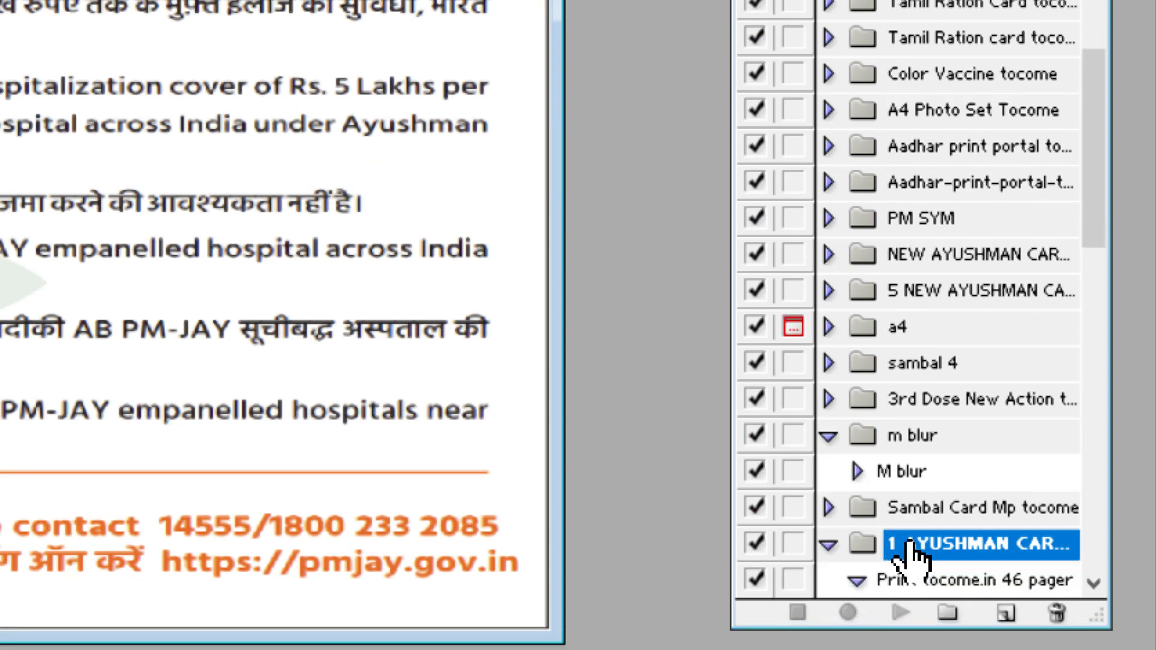
{"action": "scroll", "coordinate": [912, 556], "scroll_direction": "down", "scroll_amount": 1}
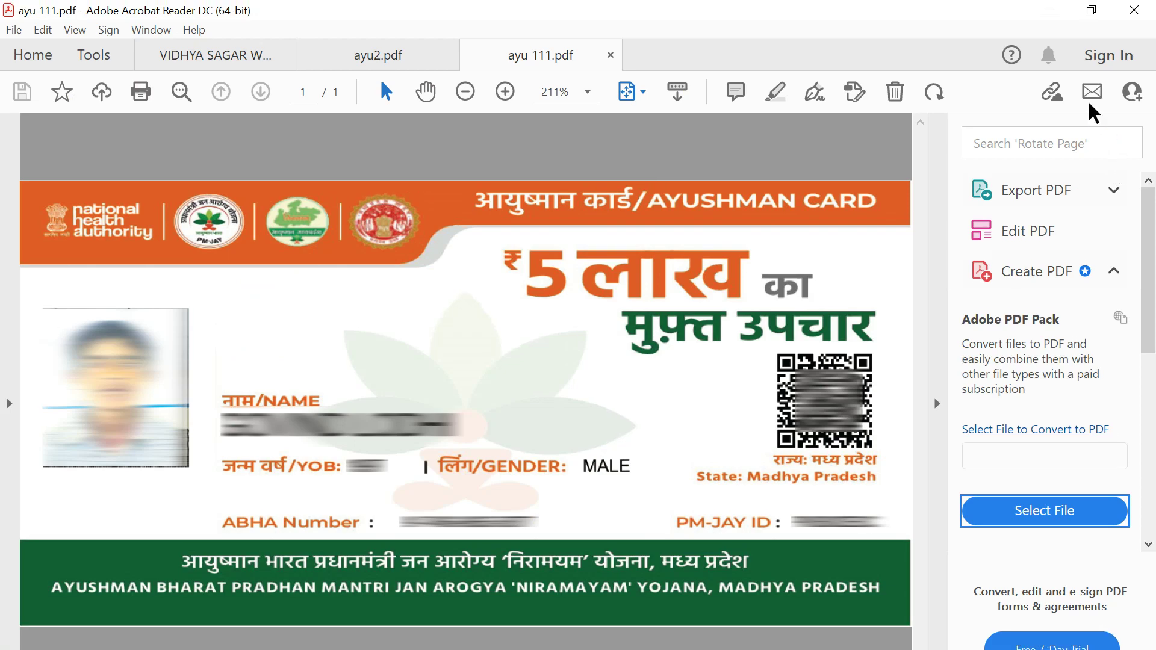
{"action": "left_click", "coordinate": [1050, 9]}
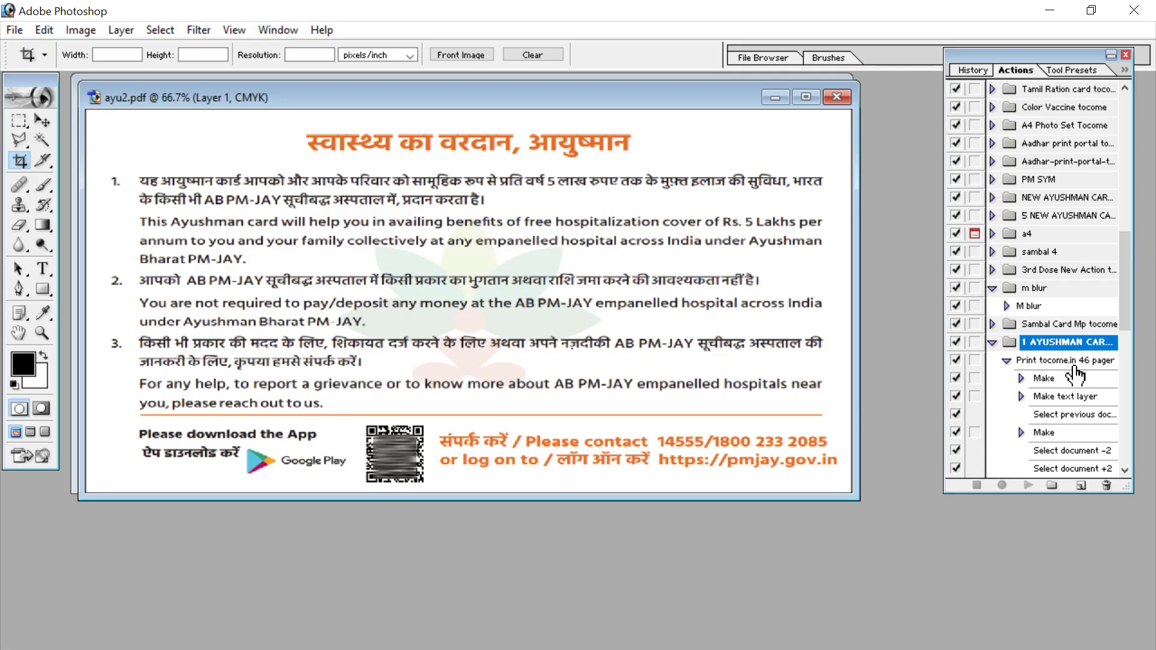
Run the Print tocome.in 46 pager action from the 1 AYUSHMAN CARD set on the open card PDFs.
{"action": "left_click", "coordinate": [939, 357]}
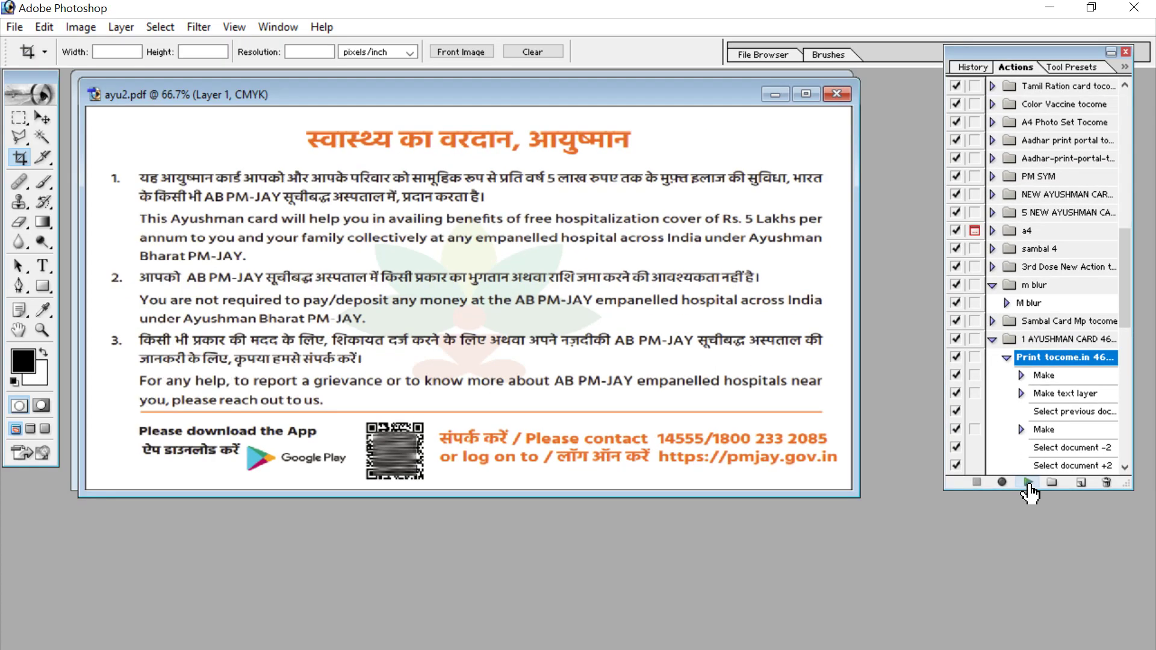
{"action": "left_click", "coordinate": [1027, 482]}
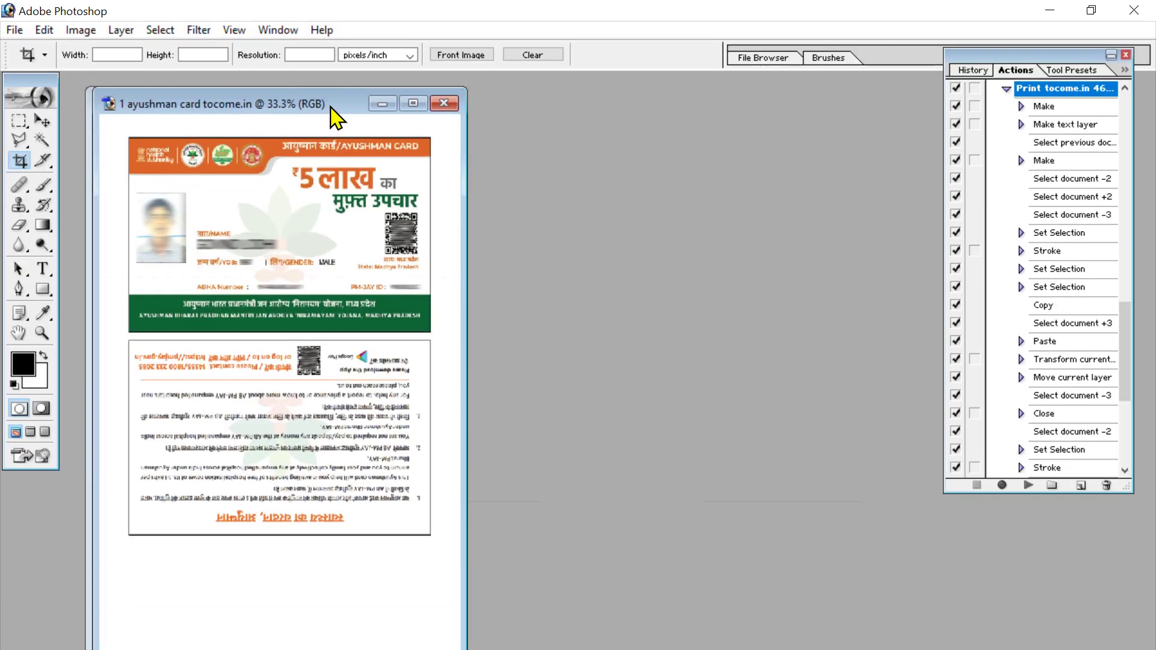
Move the 1 ayushman card document aside, close the tocome.in ads document behind it, and reposition the card window near the workspace's upper middle.
{"action": "left_click_drag", "start_coordinate": [334, 117], "coordinate": [582, 140]}
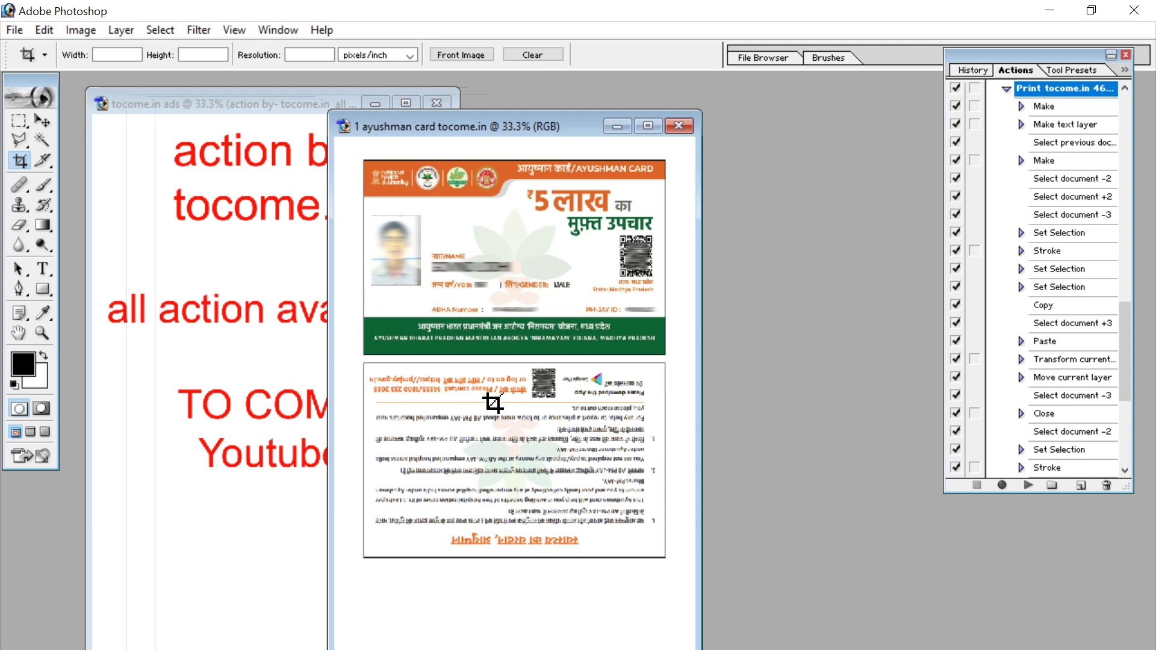
{"action": "left_click", "coordinate": [240, 121]}
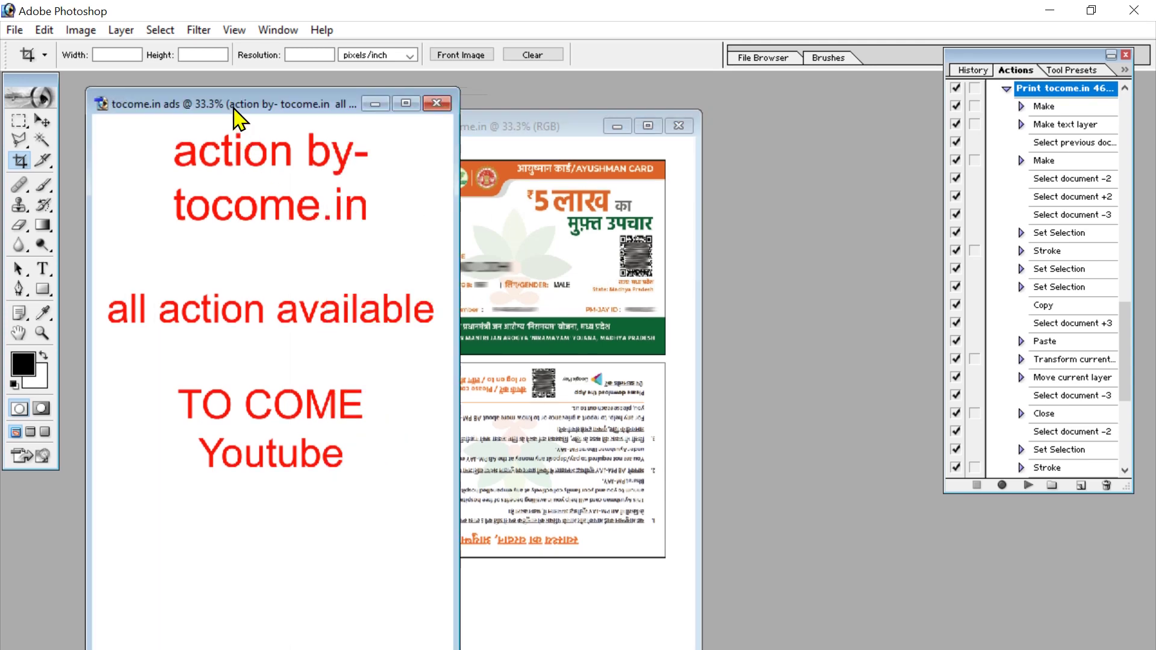
{"action": "left_click", "coordinate": [434, 104]}
{"action": "left_click", "coordinate": [582, 280]}
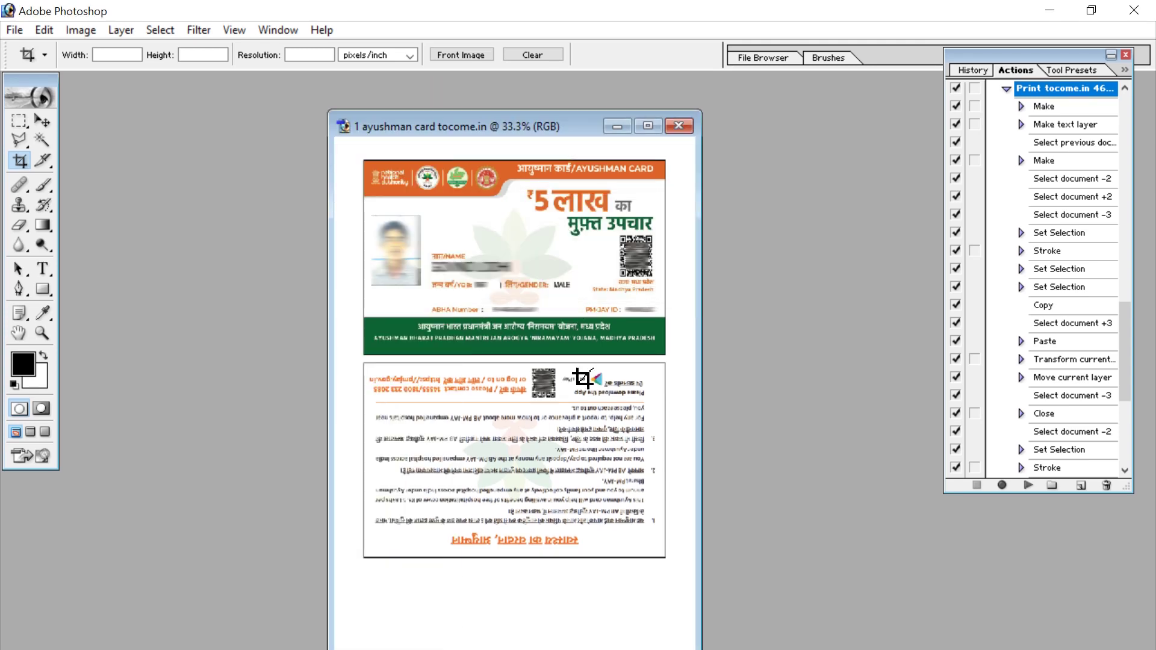
{"action": "left_click_drag", "start_coordinate": [544, 126], "coordinate": [491, 105]}
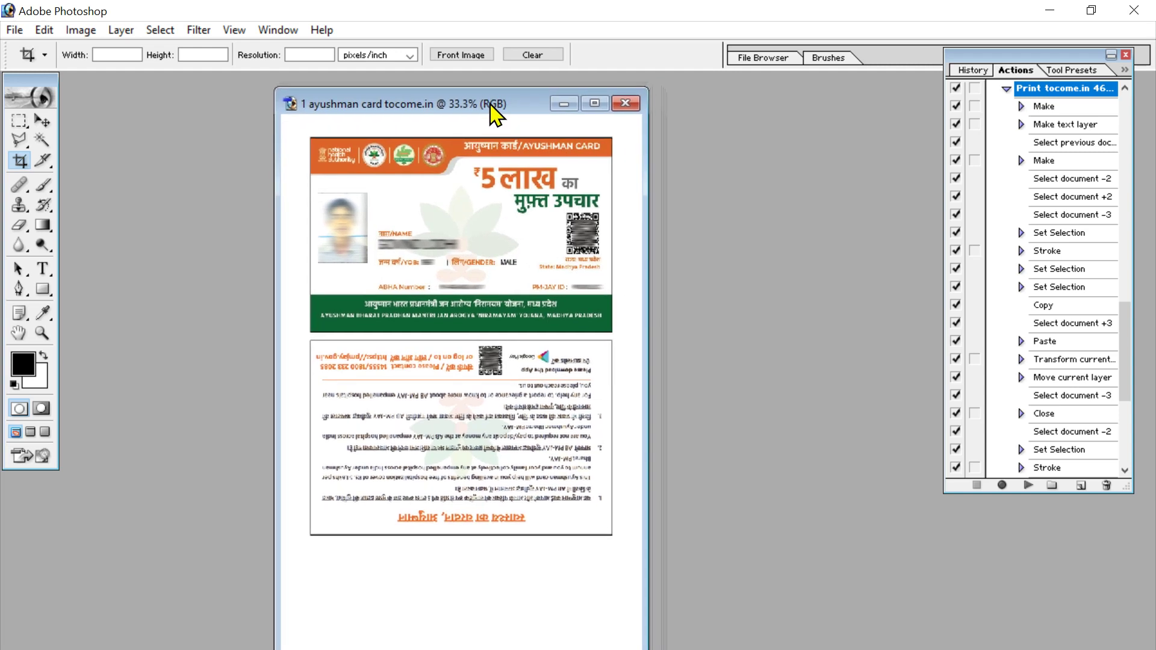